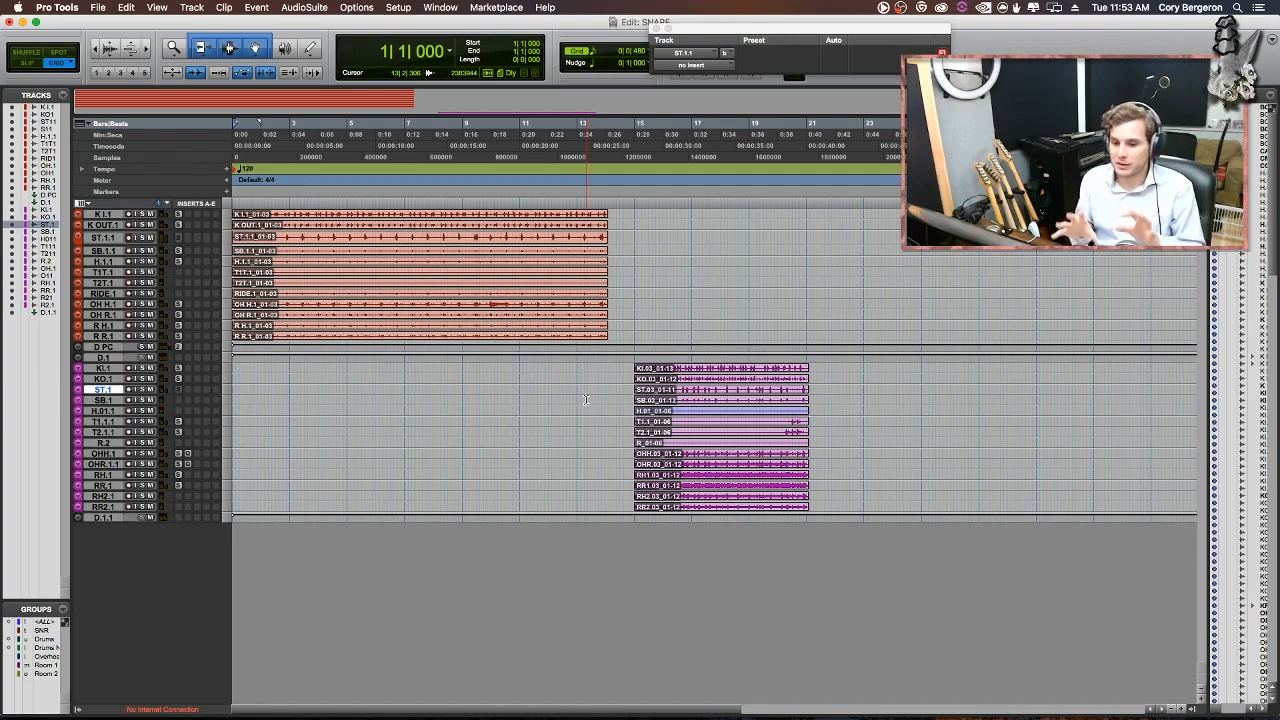
Step: Play the red drum takes together from the start of the session
{"action": "left_click_drag", "start_coordinate": [613, 214], "coordinate": [234, 336]}
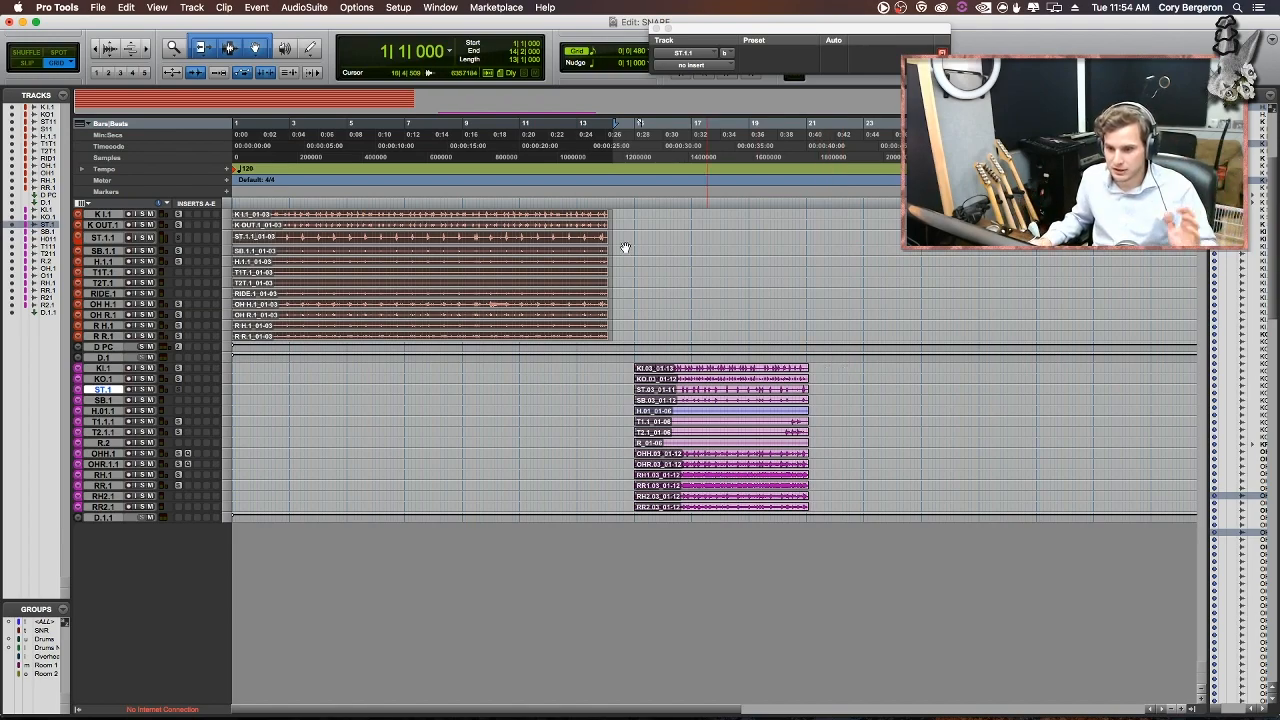
{"action": "left_click", "coordinate": [681, 213]}
{"action": "key", "text": "Return"}
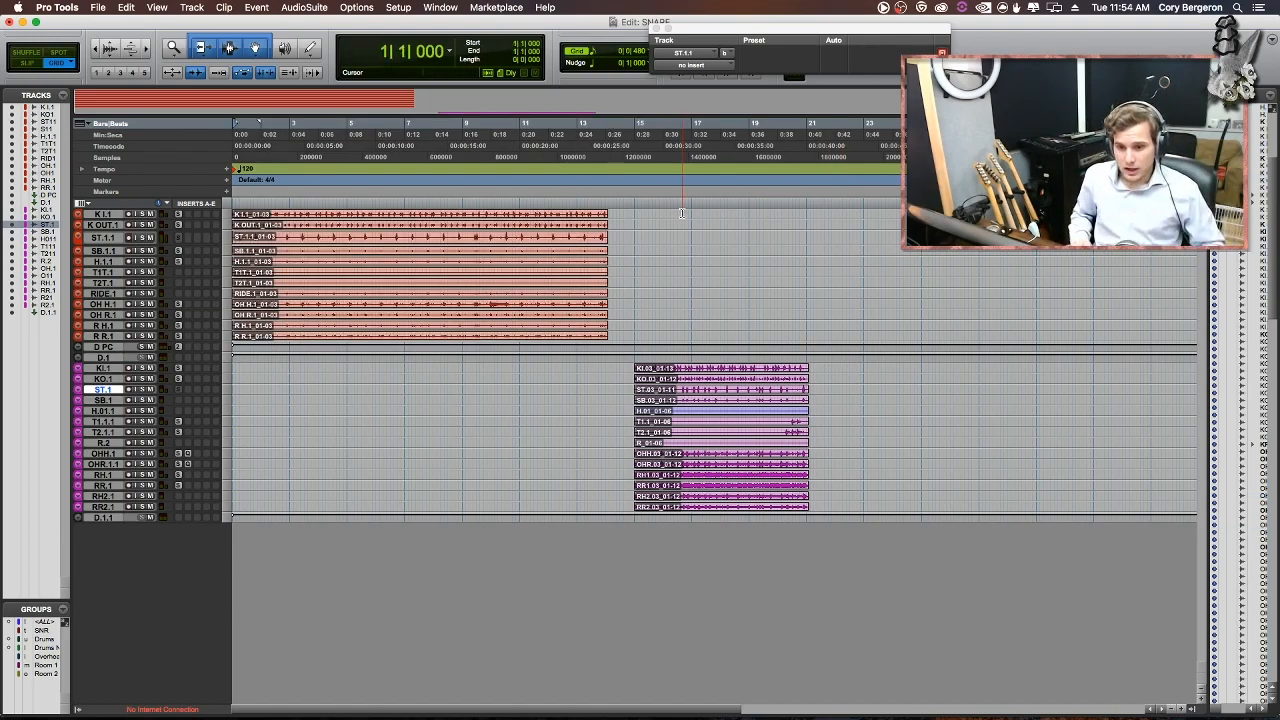
{"action": "key", "text": "super+bracketright"}
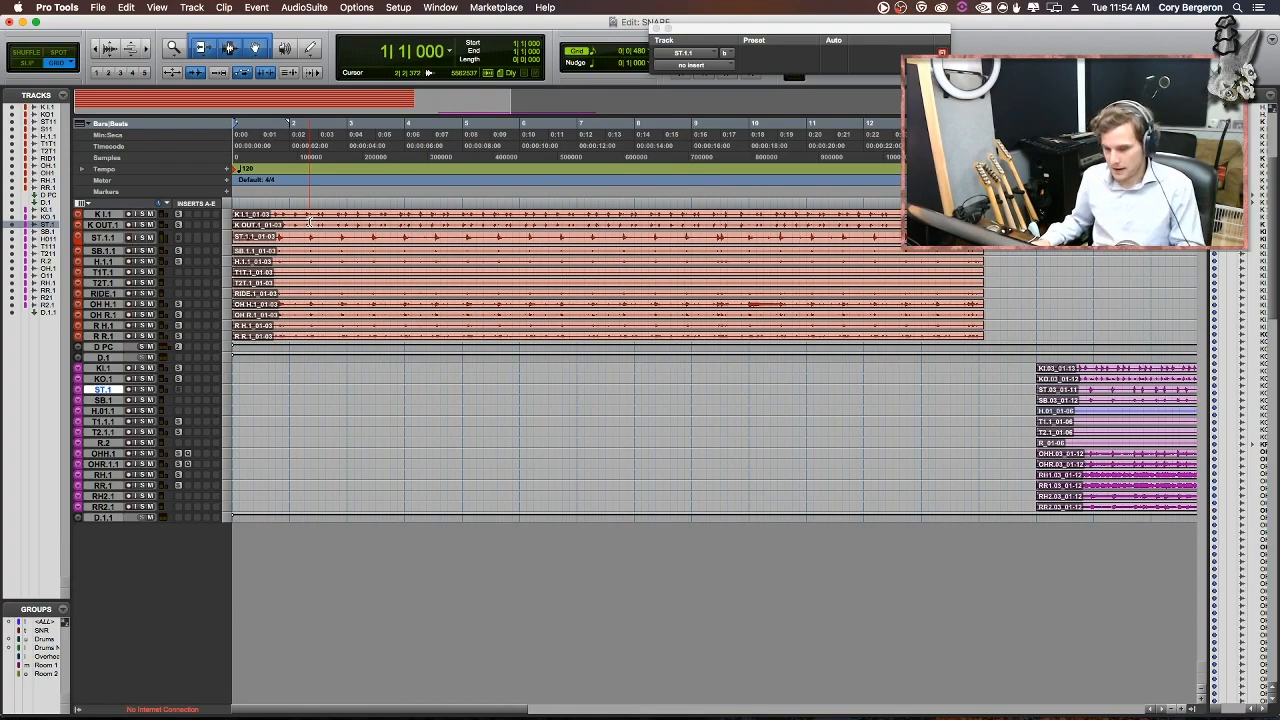
{"action": "key", "text": "space"}
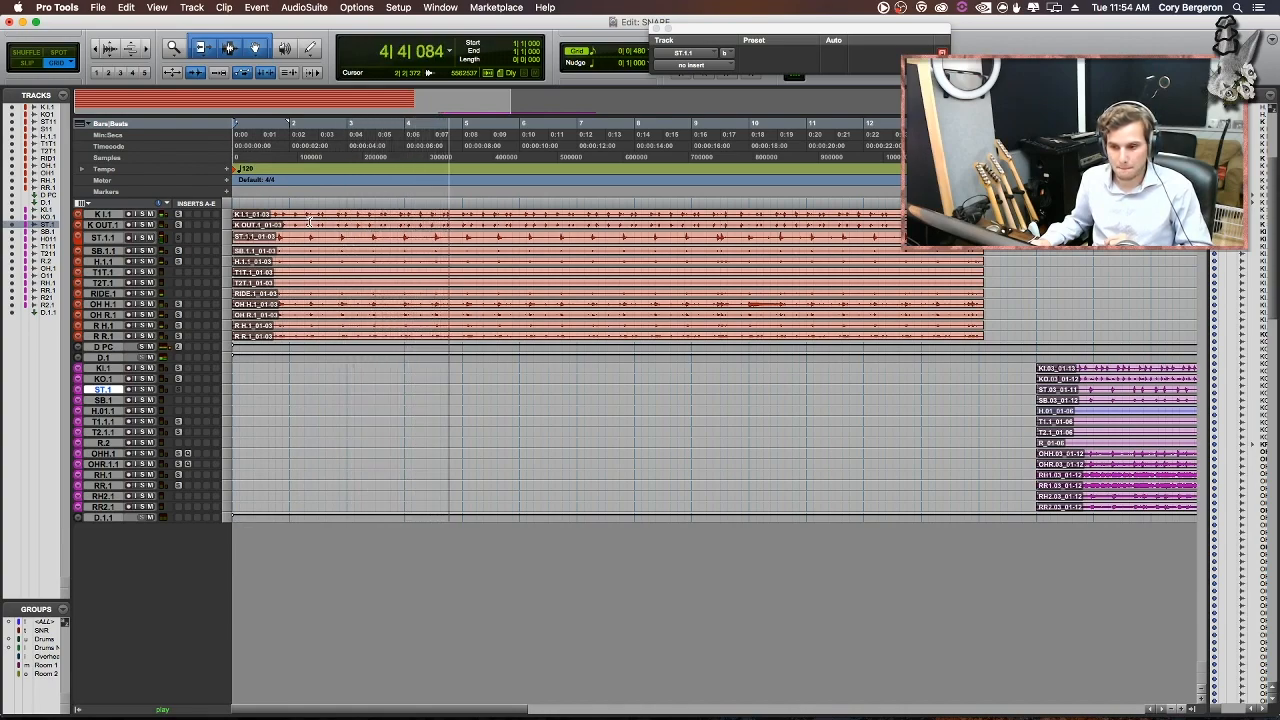
{"action": "key", "text": "space"}
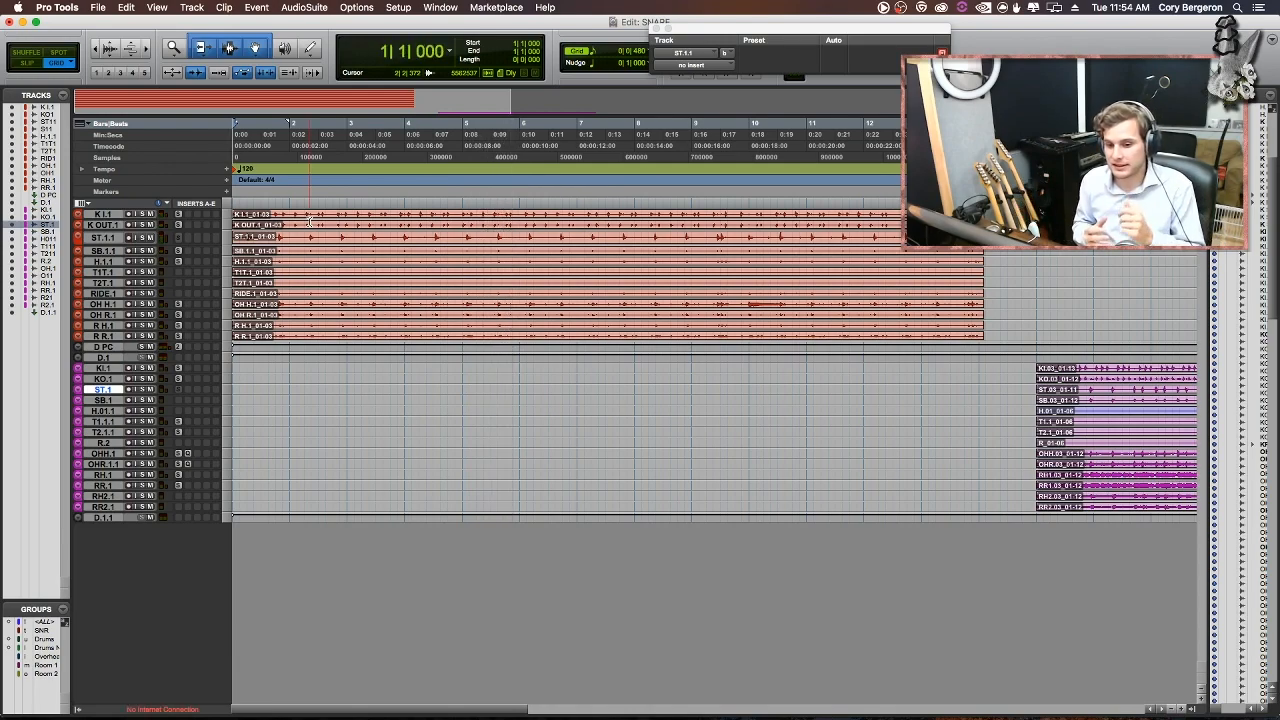
Step: Solo the ST.1.1 snare track and play its unprocessed sound from the start
{"action": "left_click", "coordinate": [142, 238]}
{"action": "key", "text": "space"}
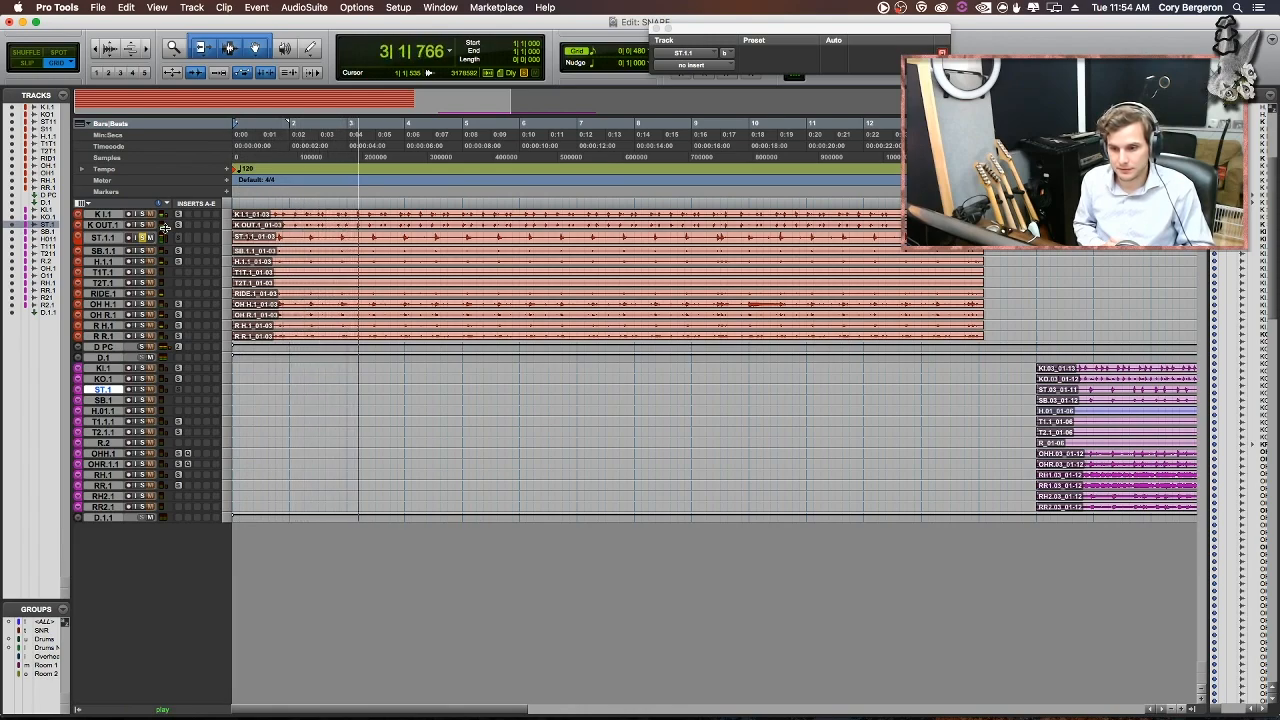
{"action": "key", "text": "space"}
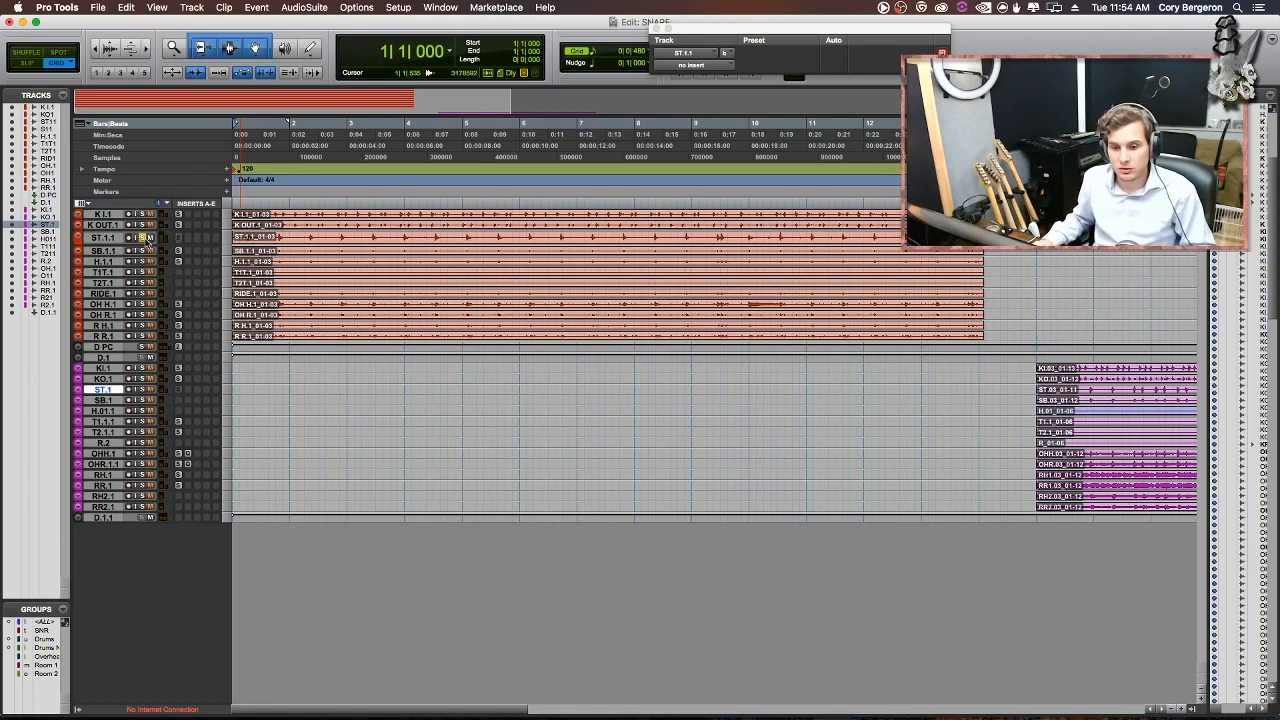
Step: Insert the SSLChannel plug-in on the ST.1.1 track and load its SNR CJB SSL preset
{"action": "left_click", "coordinate": [190, 241]}
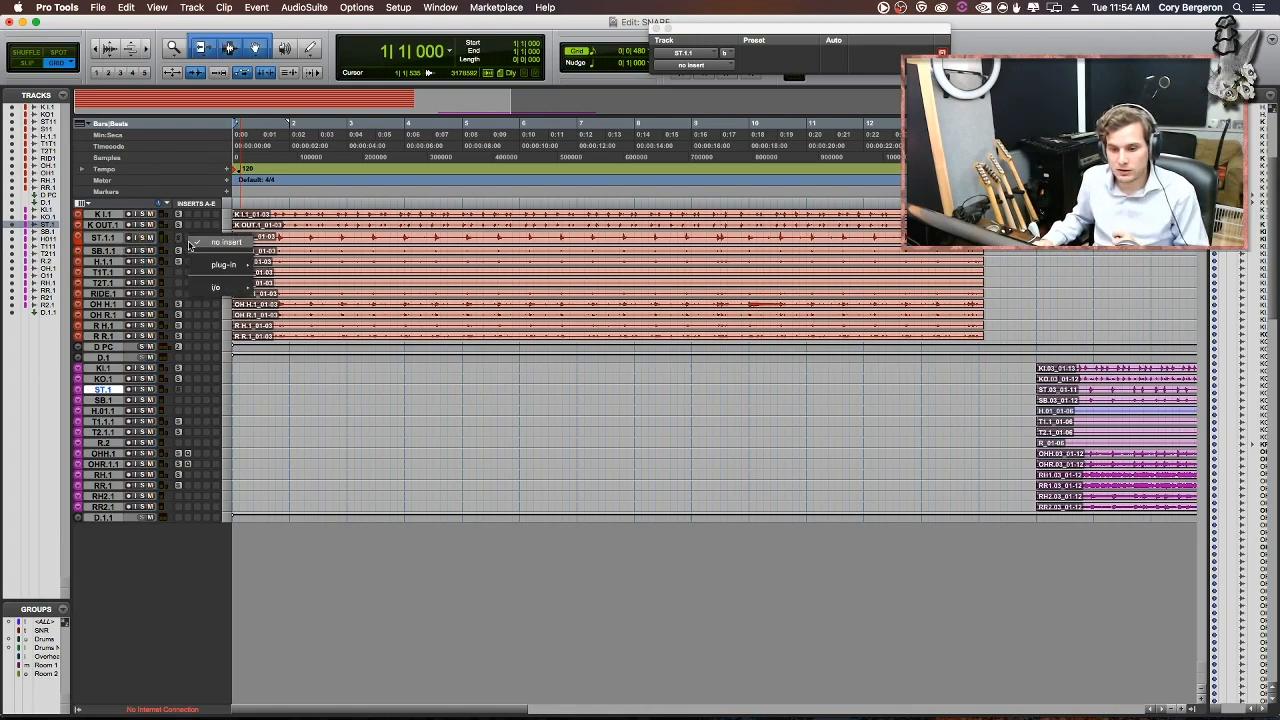
{"action": "mouse_move", "coordinate": [197, 264]}
{"action": "left_click", "coordinate": [304, 104]}
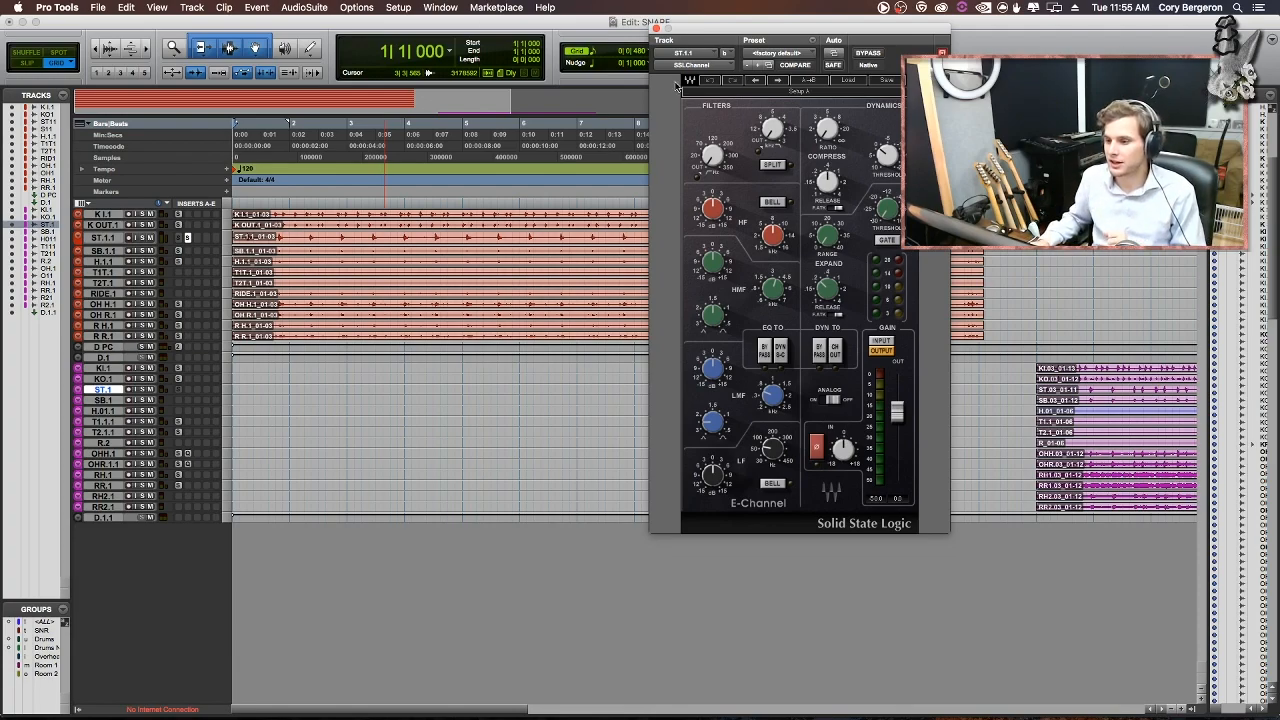
{"action": "left_click", "coordinate": [797, 53]}
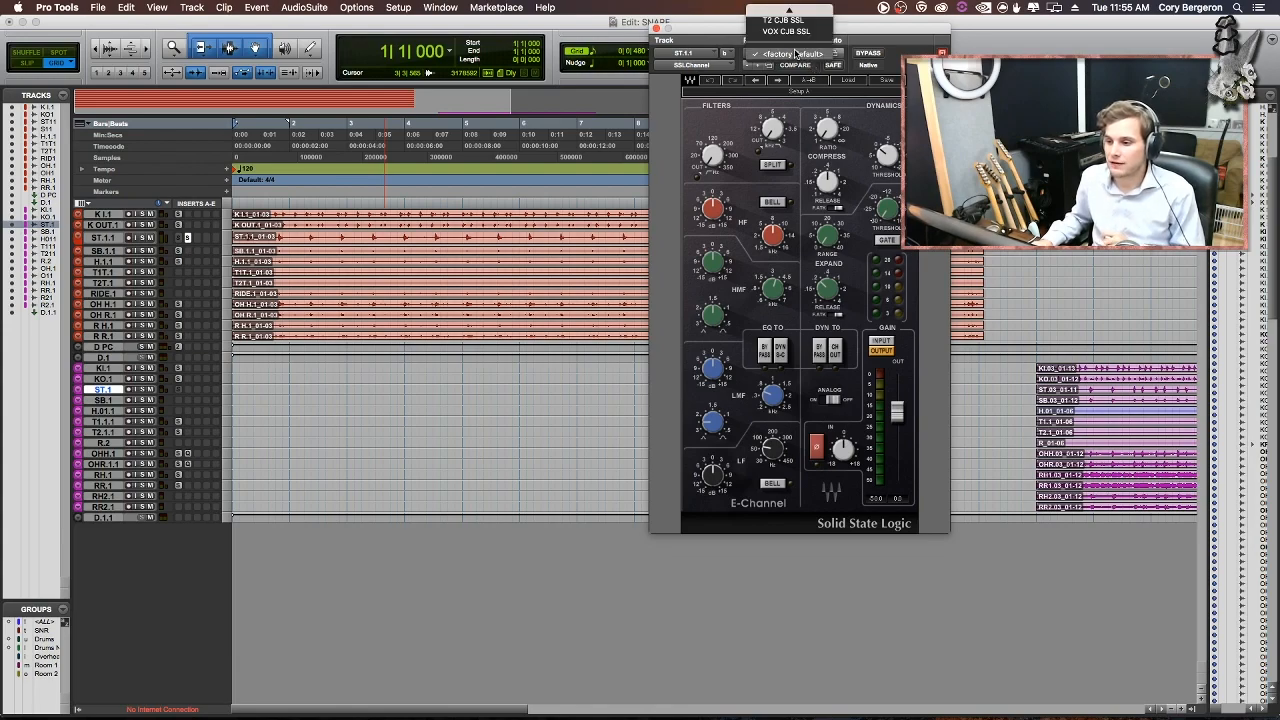
{"action": "left_click", "coordinate": [795, 29]}
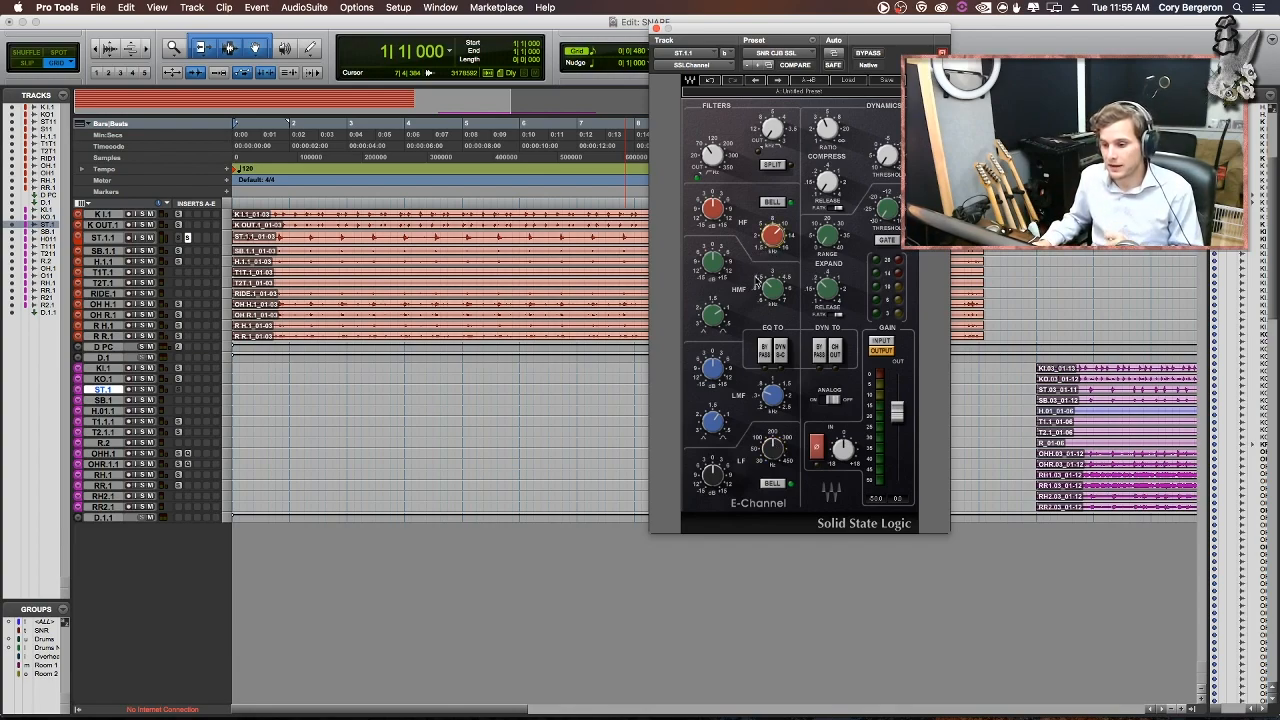
Step: Check the HMF, LMF, LF and HF frequency settings in the E-Channel equalizer
{"action": "mouse_move", "coordinate": [771, 300]}
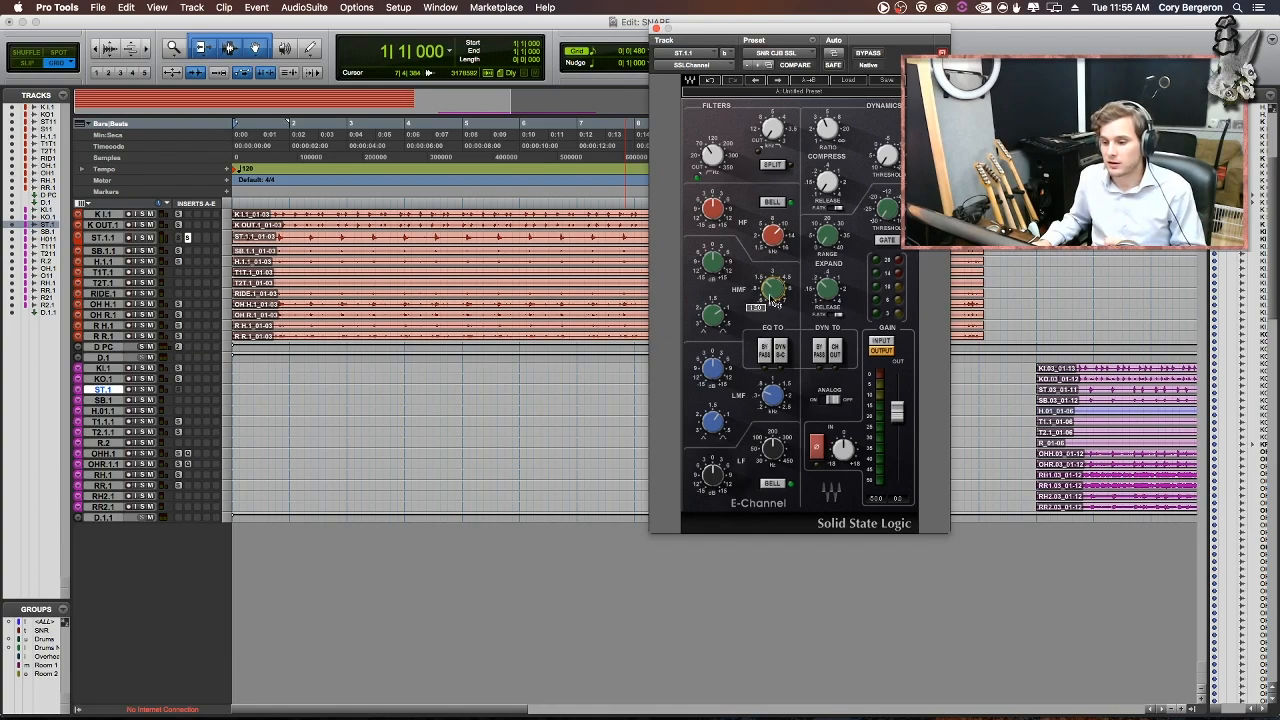
{"action": "mouse_move", "coordinate": [769, 397]}
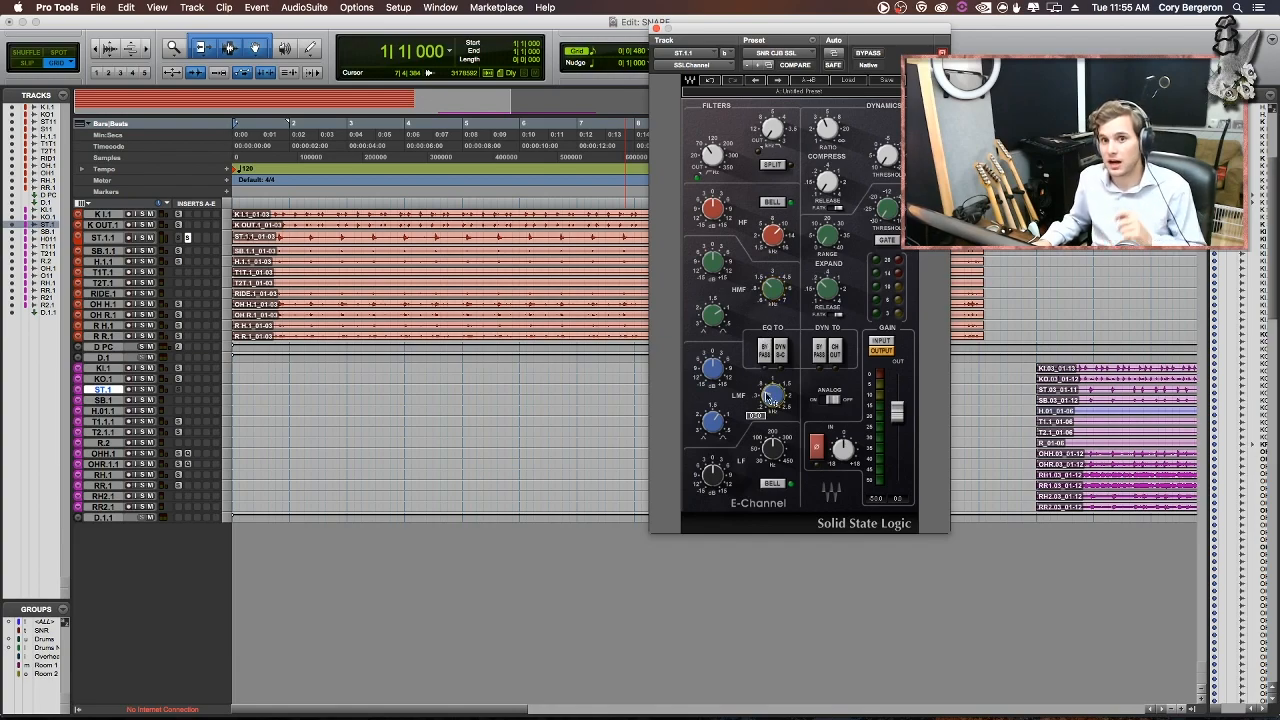
{"action": "mouse_move", "coordinate": [780, 455]}
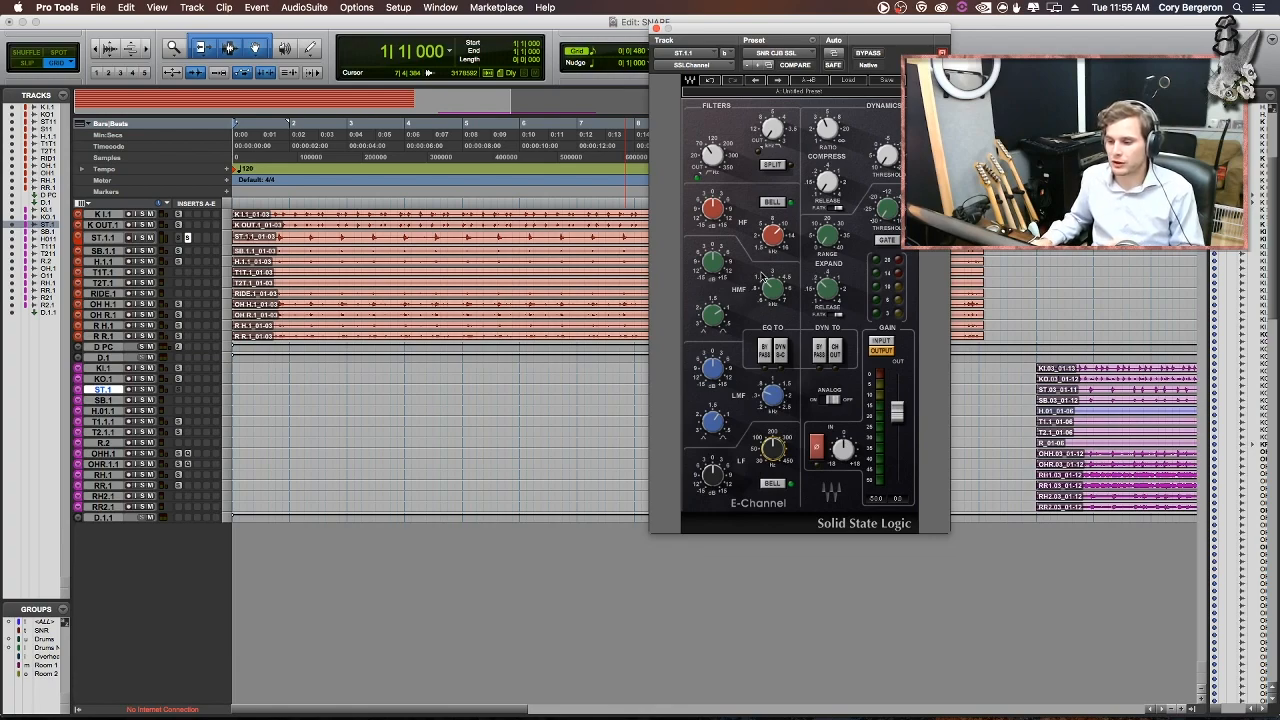
{"action": "mouse_move", "coordinate": [787, 247]}
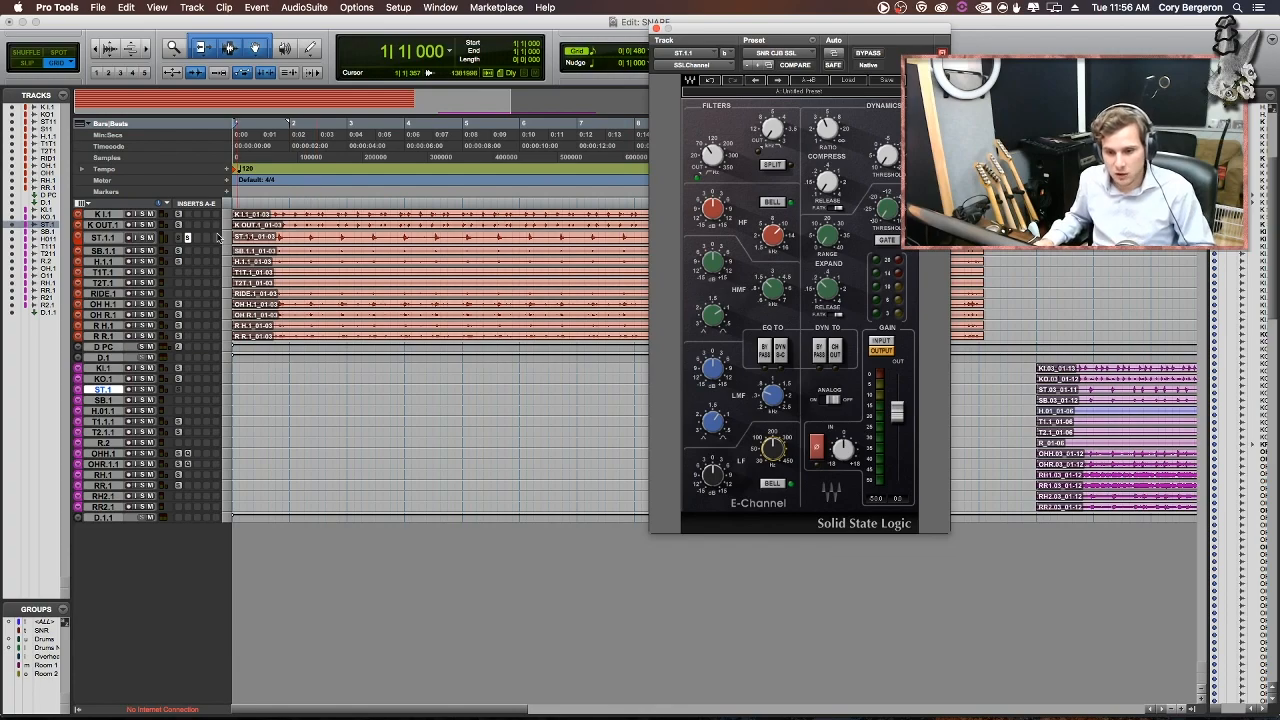
Step: Solo the ST.1.1 track and listen to the snare through the loaded channel strip preset
{"action": "left_click", "coordinate": [141, 238]}
{"action": "key", "text": "space"}
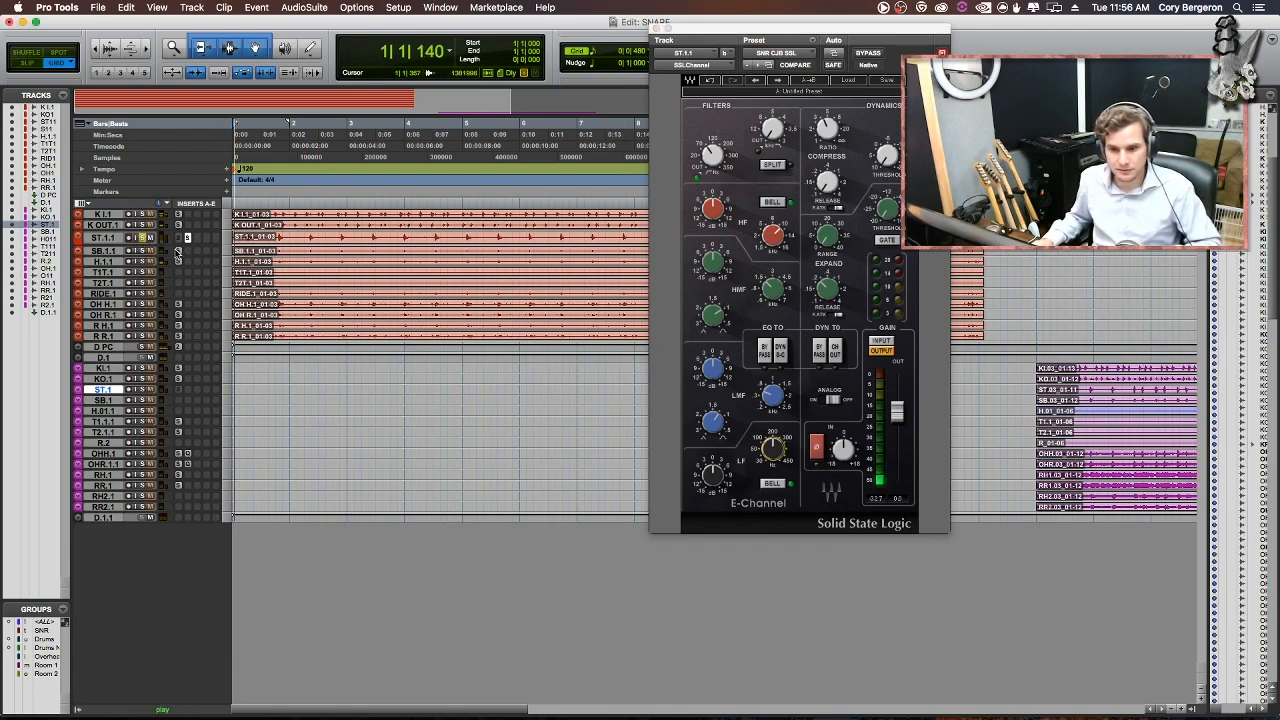
{"action": "key", "text": "space"}
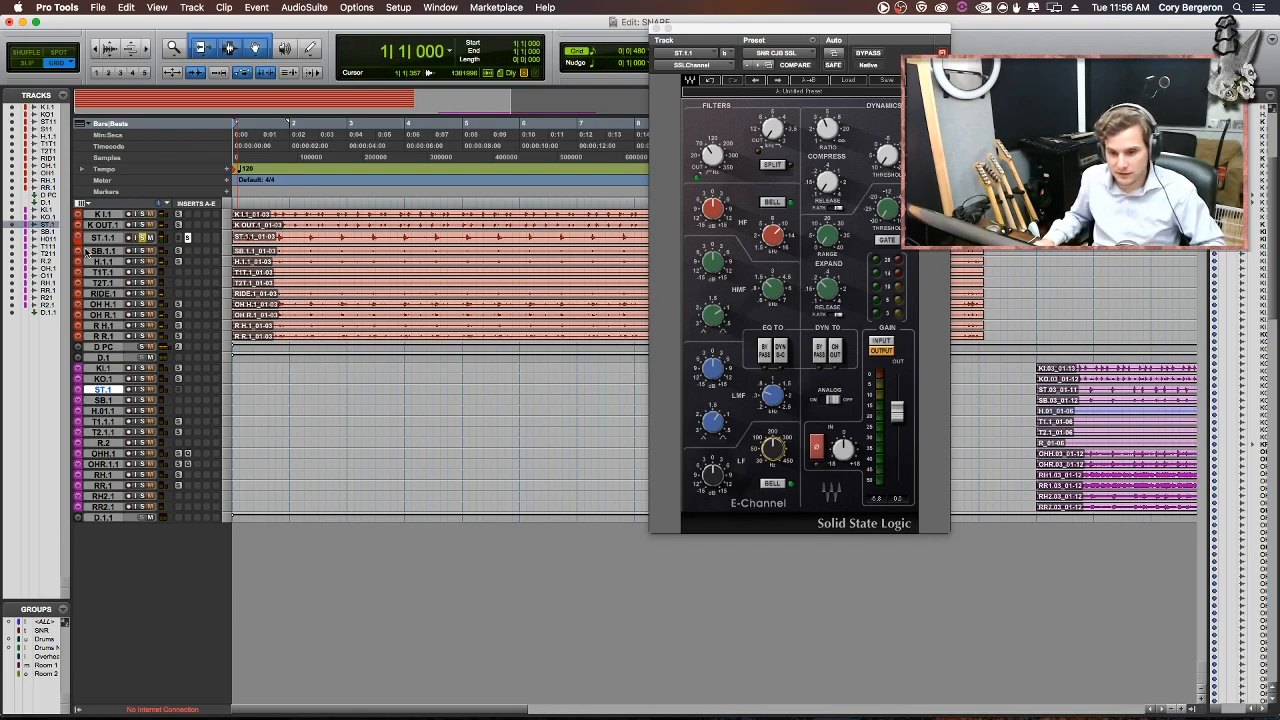
Step: Enlarge the ST.1.1 track's height for a closer view of the snare waveform and save the session
{"action": "left_click_drag", "start_coordinate": [103, 245], "coordinate": [104, 331]}
{"action": "left_click", "coordinate": [285, 252]}
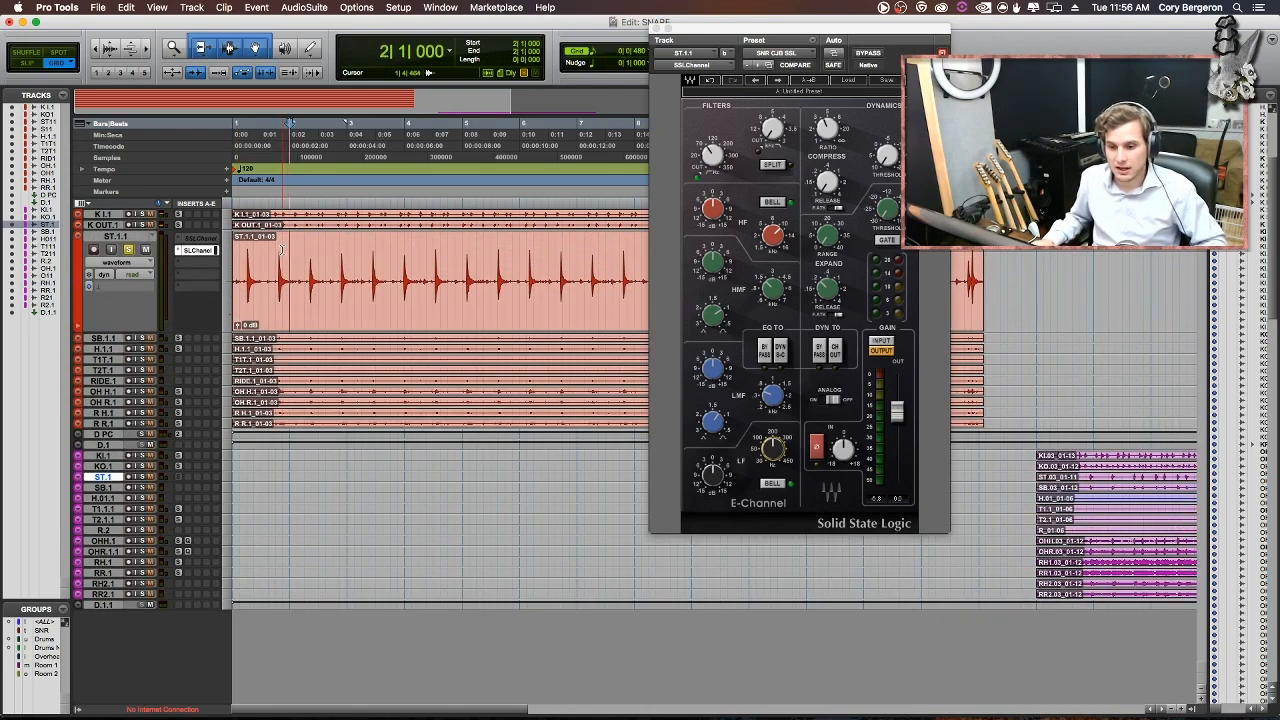
{"action": "key", "text": "t"}
{"action": "key", "text": "t"}
{"action": "key", "text": "Return"}
{"action": "key", "text": "super+s"}
{"action": "key", "text": "r"}
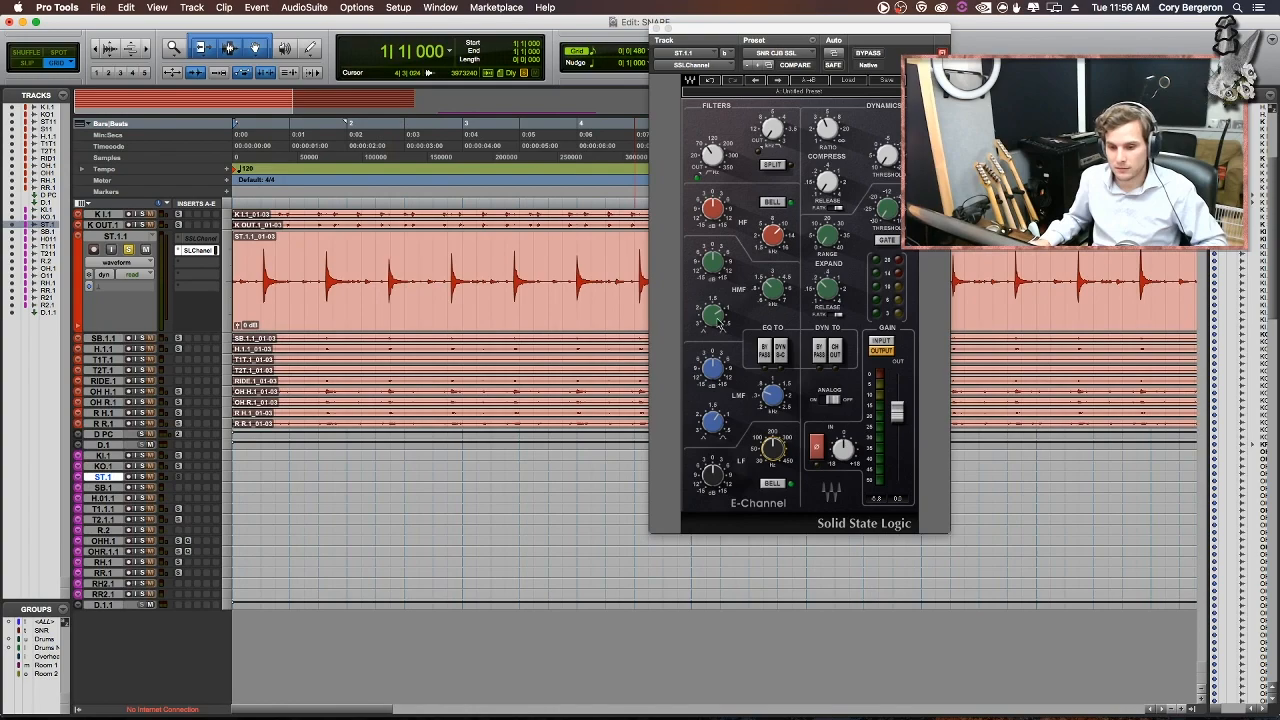
{"action": "key", "text": "r"}
{"action": "key", "text": "t"}
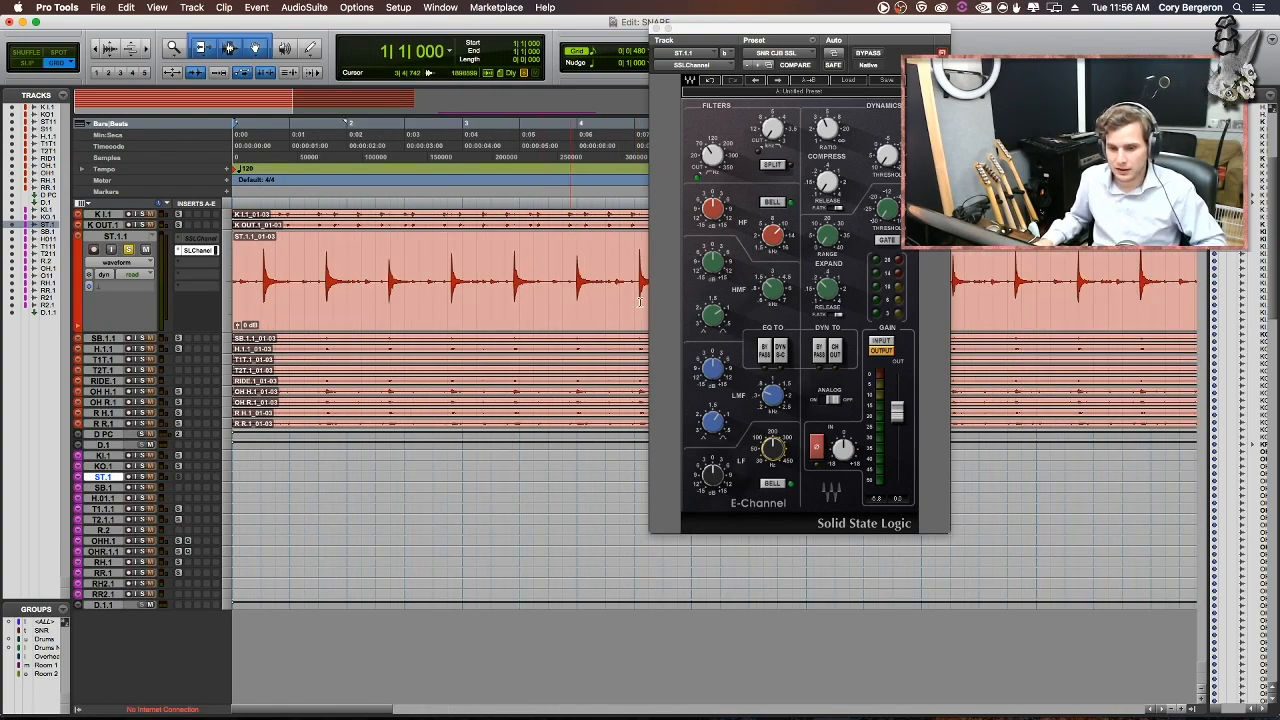
Step: Adjust the E-Channel's EQ gain by ear while the soloed snare plays
{"action": "key", "text": "space"}
{"action": "left_click_drag", "start_coordinate": [712, 369], "coordinate": [712, 347]}
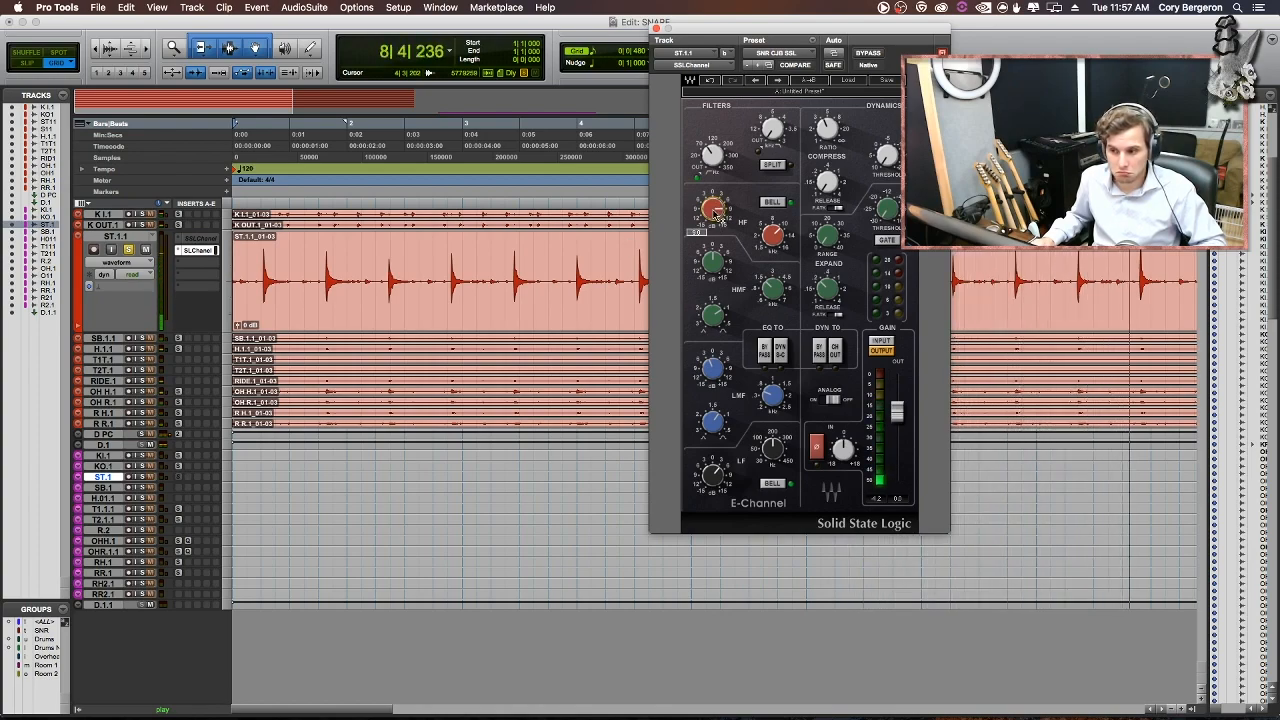
{"action": "key", "text": "r"}
{"action": "key", "text": "r"}
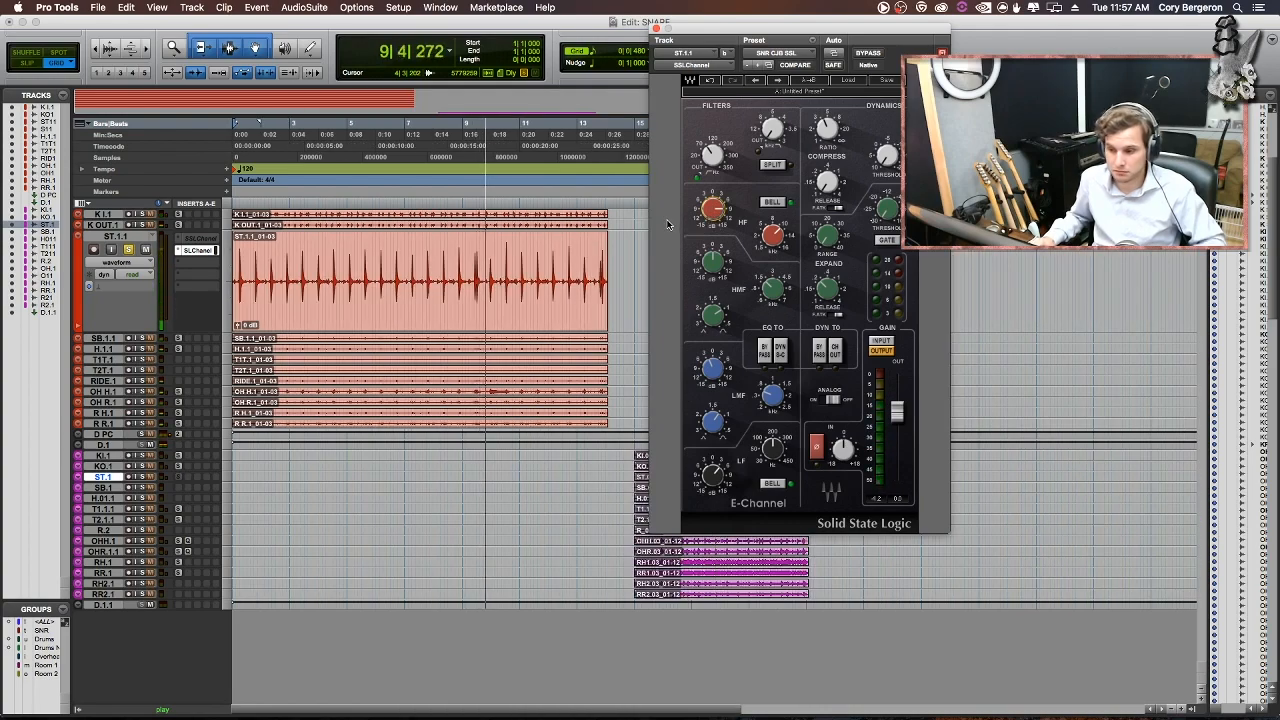
{"action": "key", "text": "space"}
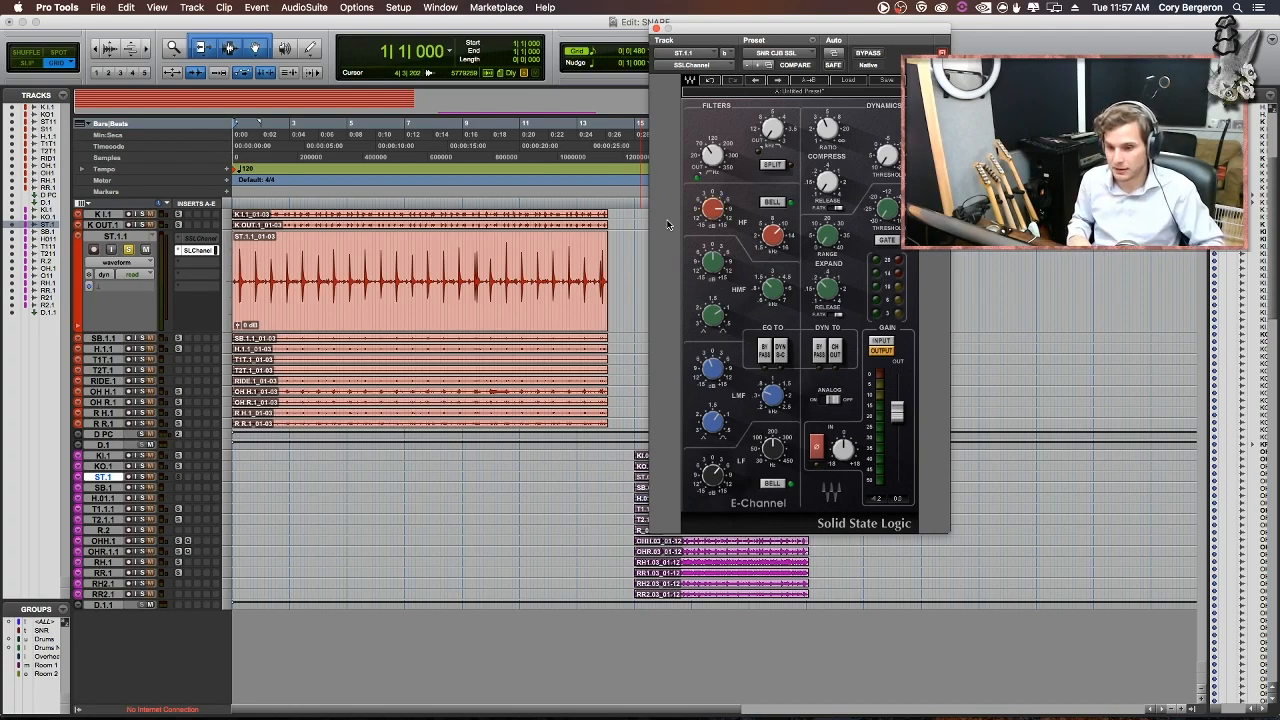
Step: Unsolo ST.1.1 and compare the full kit with the snare's SSLChannel active and bypassed
{"action": "key", "text": "super+bracketright"}
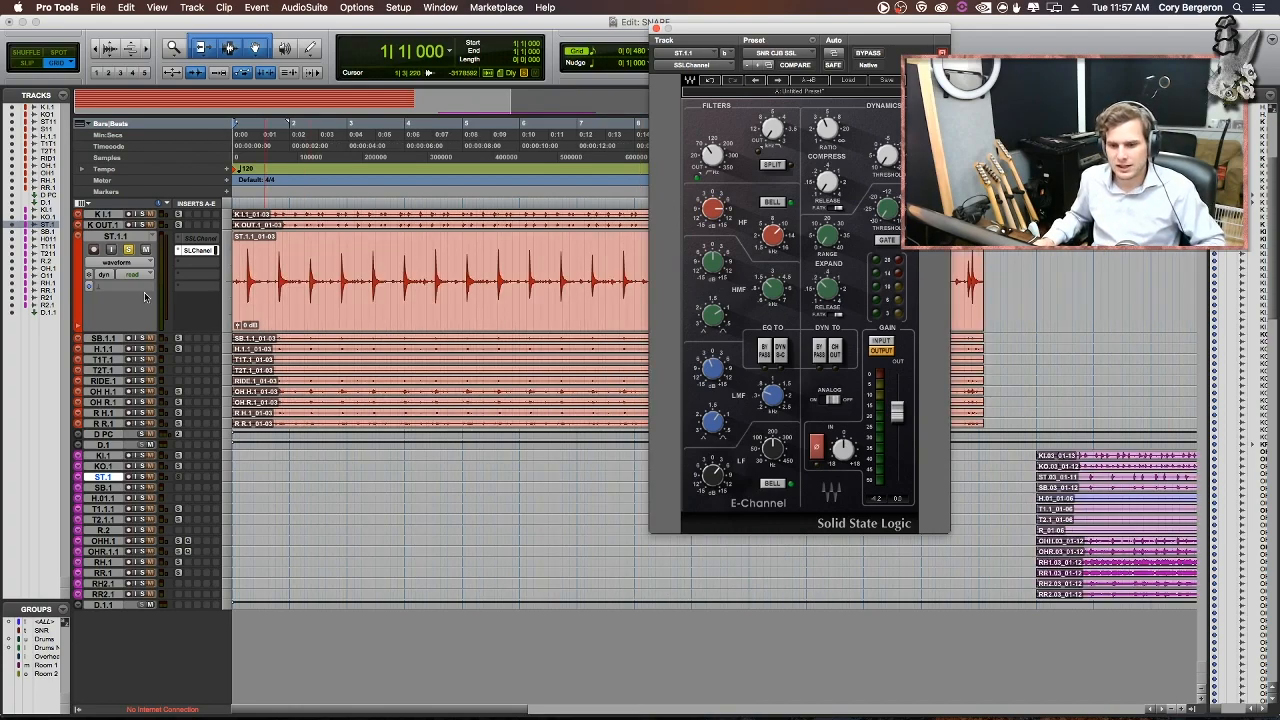
{"action": "left_click", "coordinate": [129, 251]}
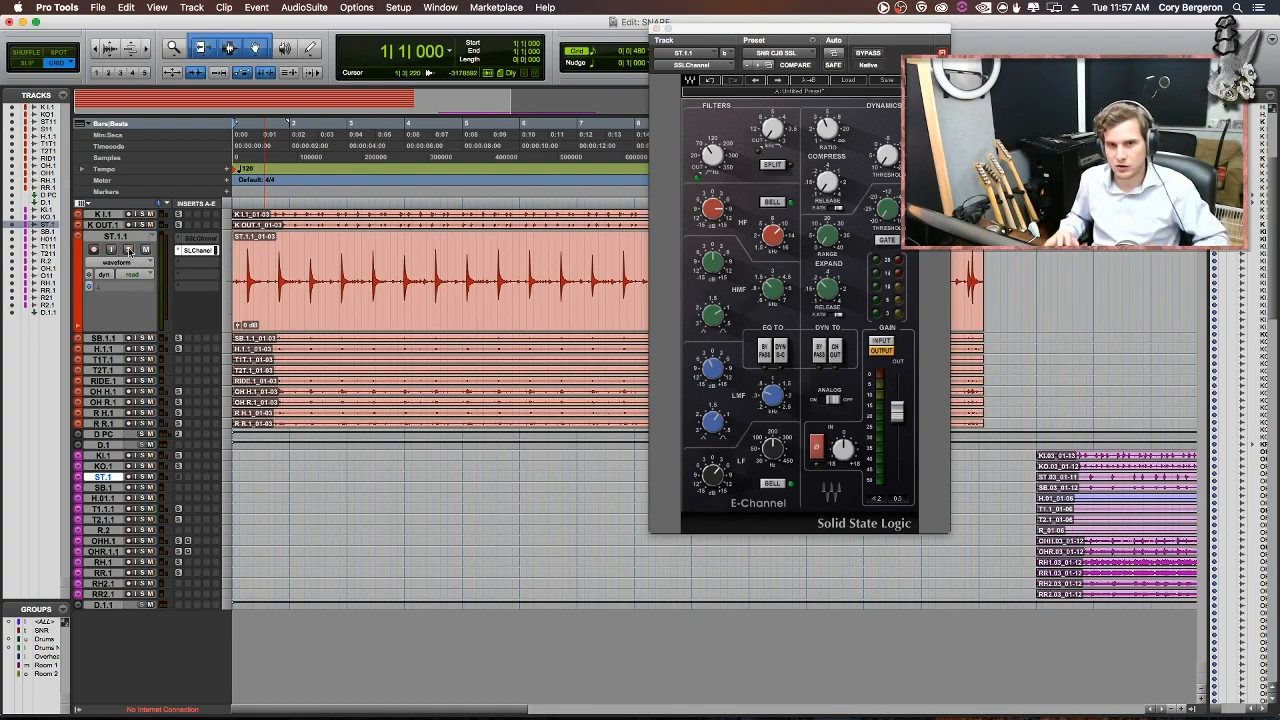
{"action": "key", "text": "space"}
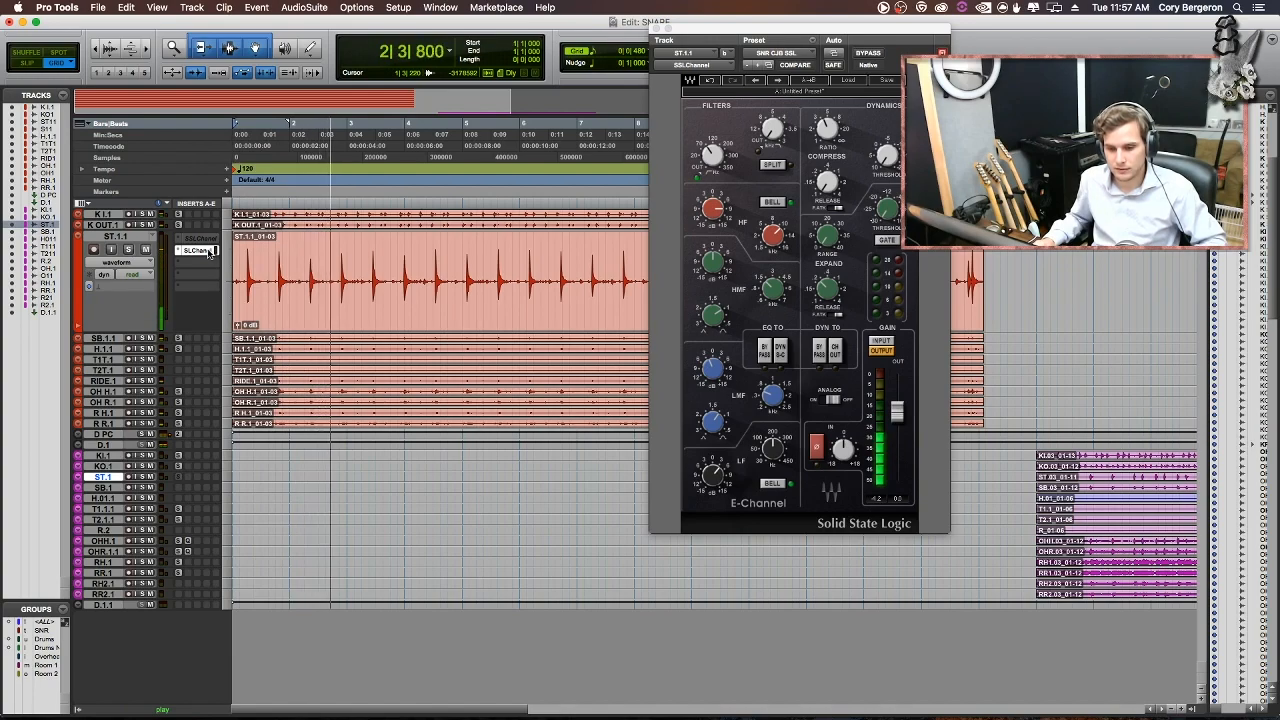
{"action": "key", "text": "space"}
{"action": "left_click", "coordinate": [200, 250], "text": "super"}
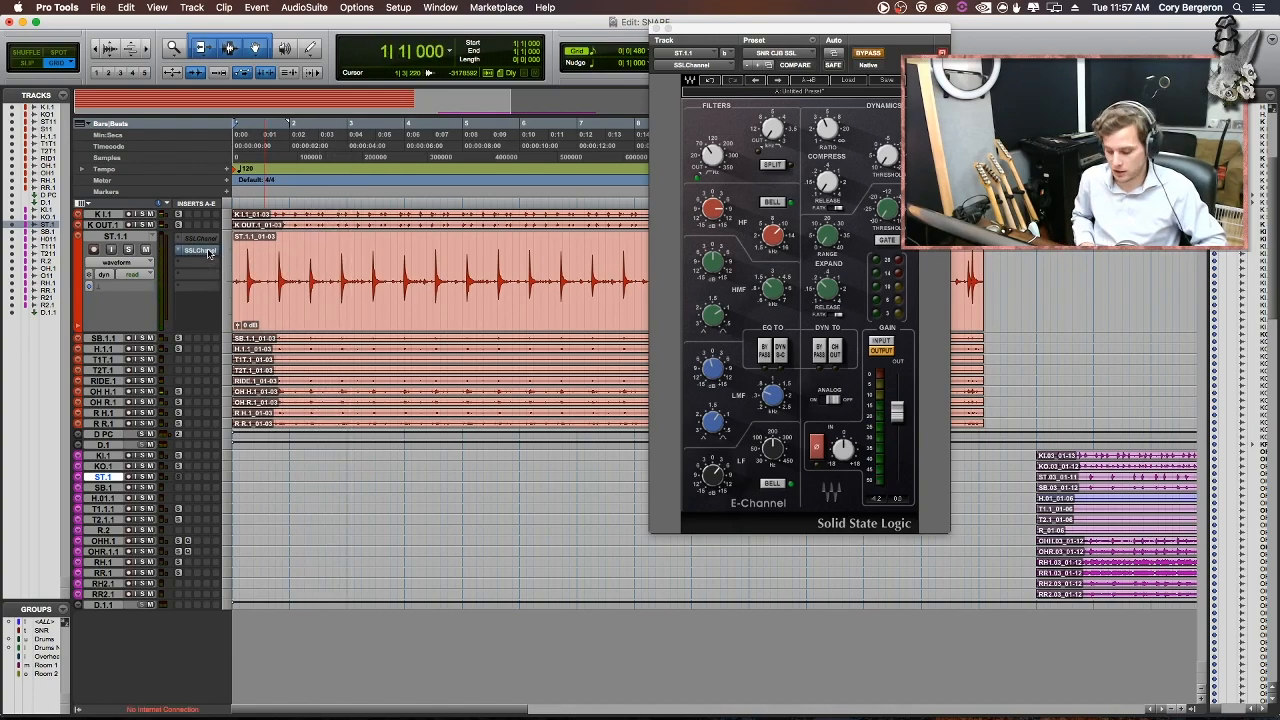
{"action": "key", "text": "space"}
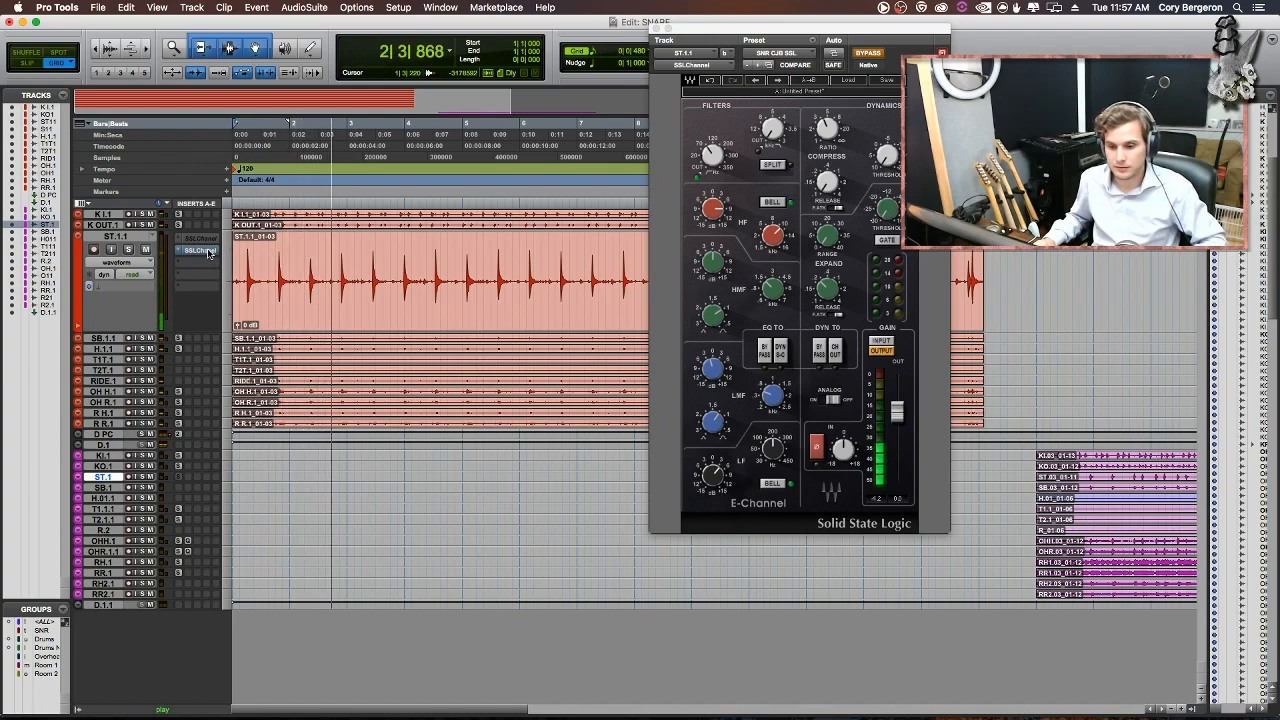
{"action": "key", "text": "space"}
{"action": "left_click", "coordinate": [200, 250], "text": "super"}
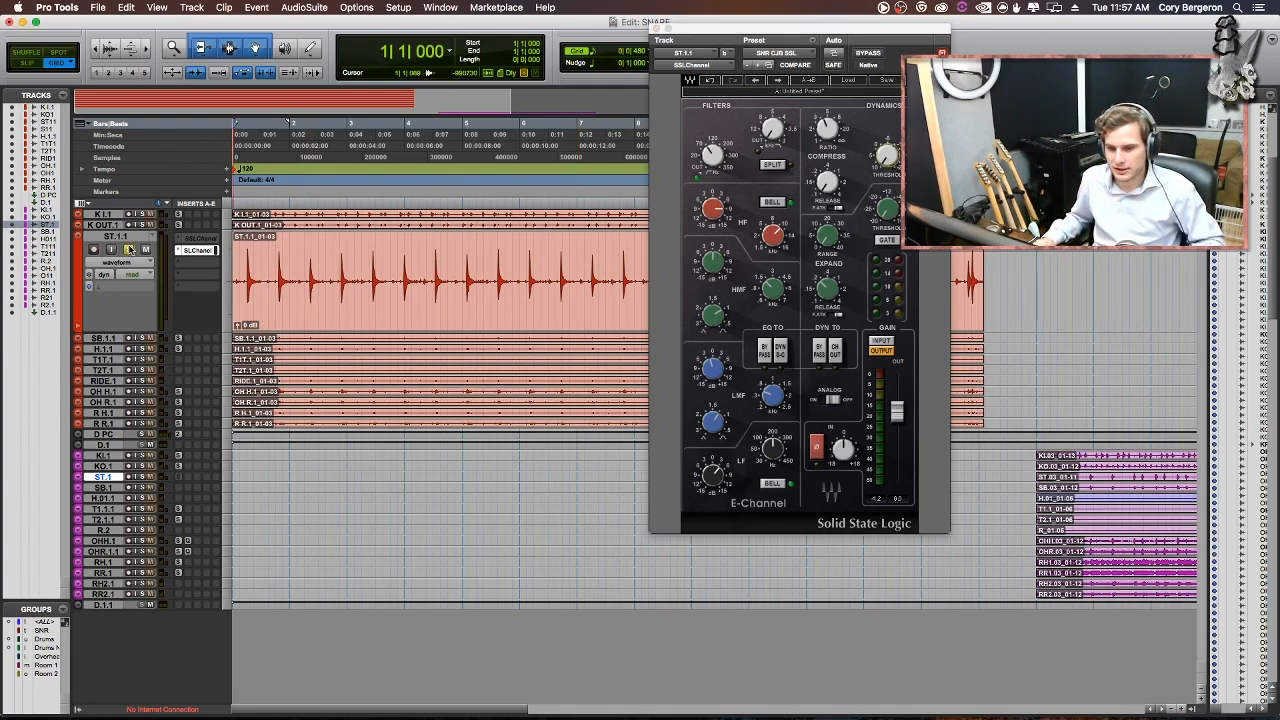
Step: Adjust the E-Channel's compressor threshold by ear while the soloed snare plays
{"action": "key", "text": "space"}
{"action": "left_click_drag", "start_coordinate": [894, 162], "coordinate": [894, 132]}
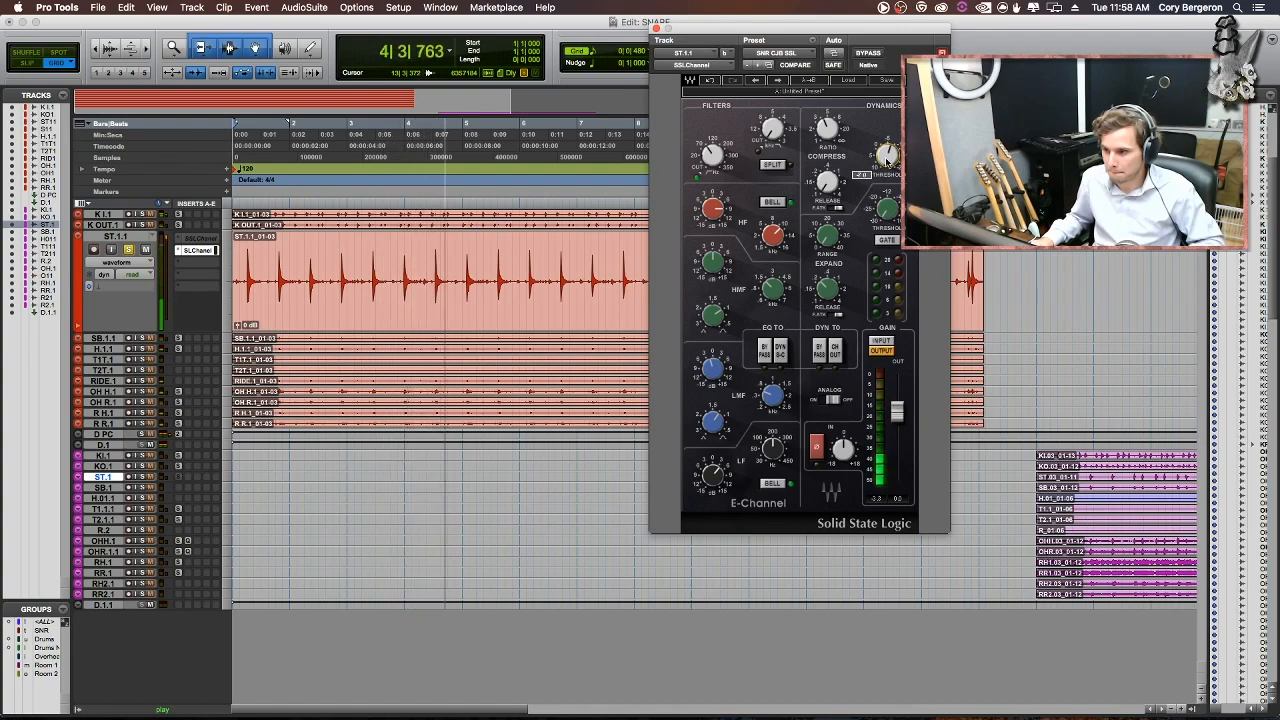
{"action": "key", "text": "space"}
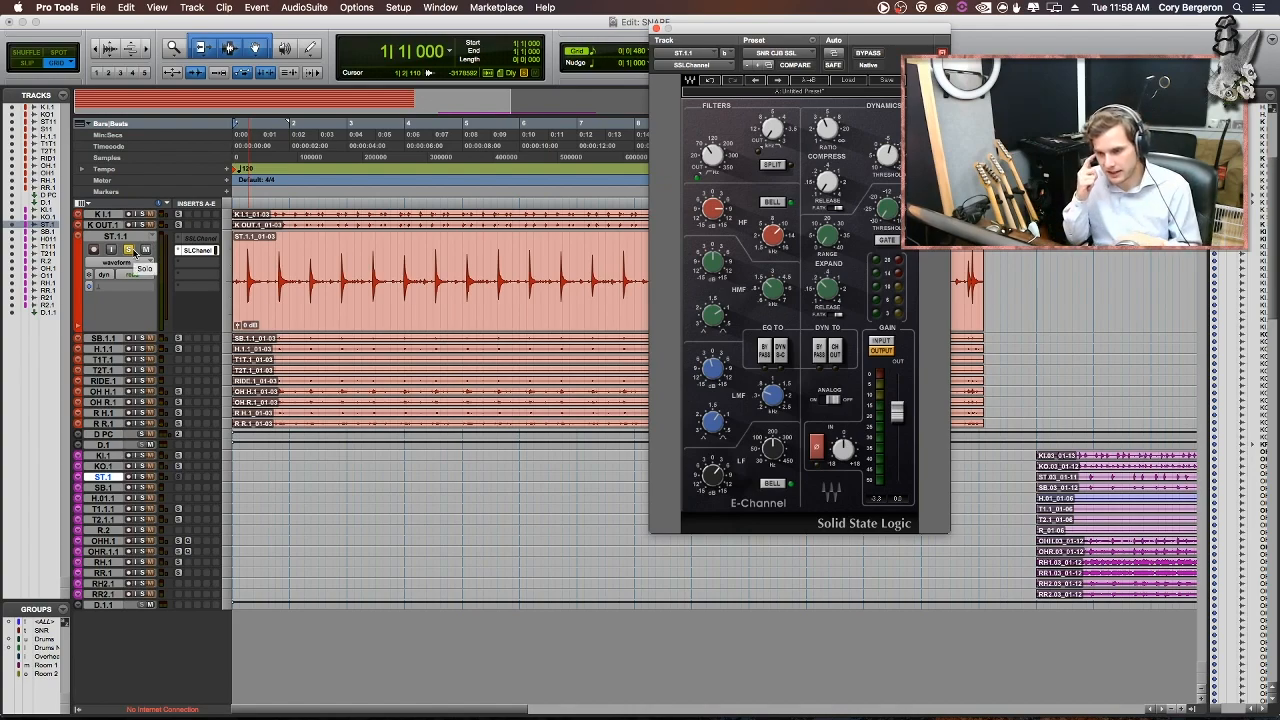
Step: Unsolo ST.1.1 and compare the full kit with its SSLChannel active, bypassed and re-enabled
{"action": "left_click", "coordinate": [133, 253]}
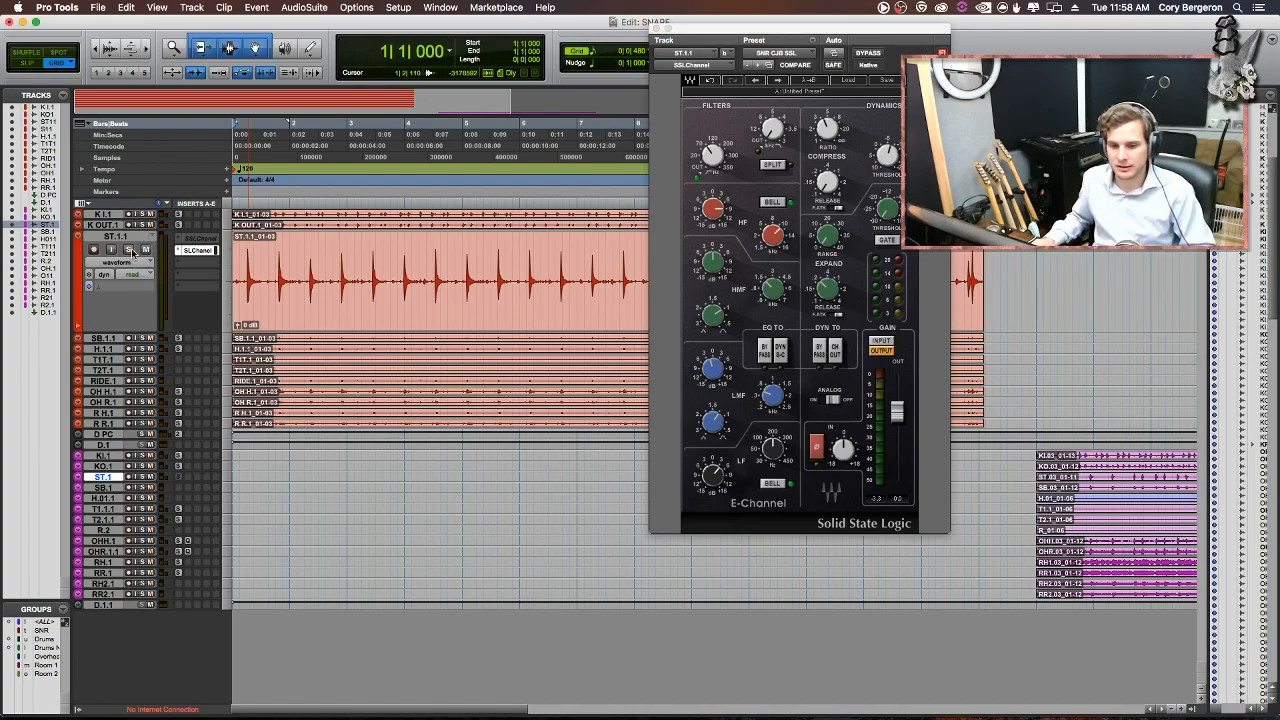
{"action": "key", "text": "space"}
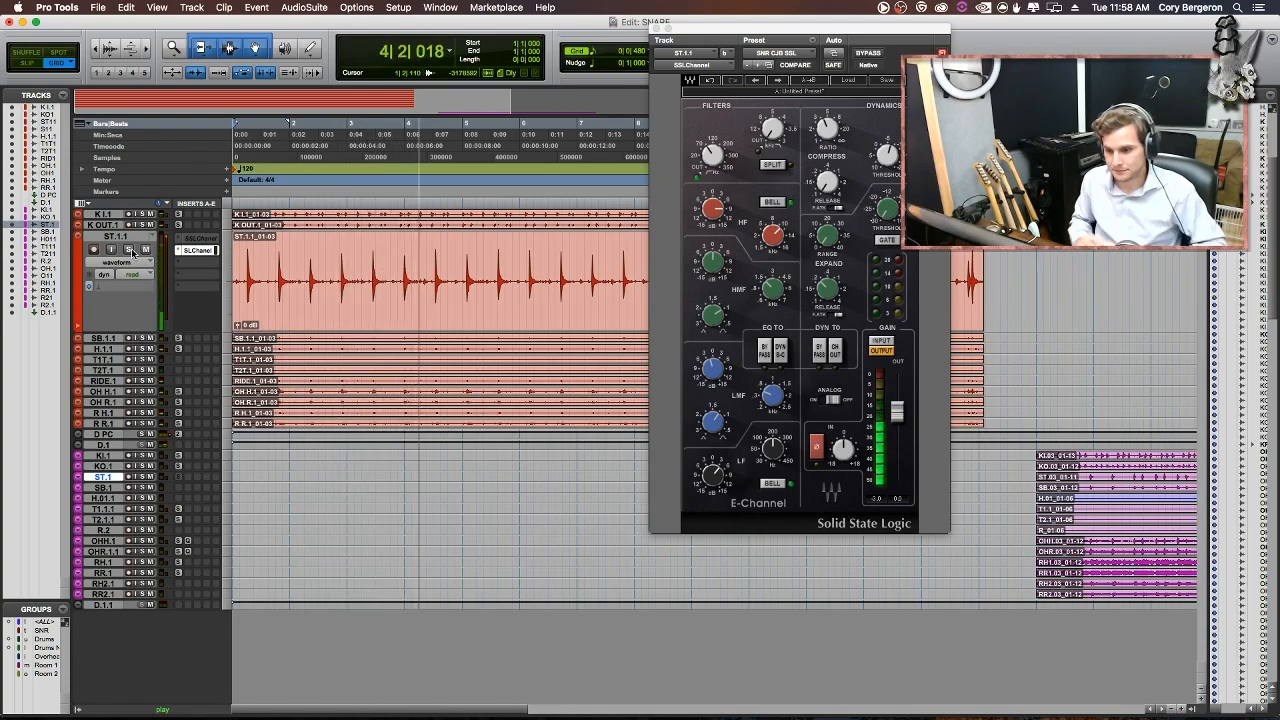
{"action": "key", "text": "space"}
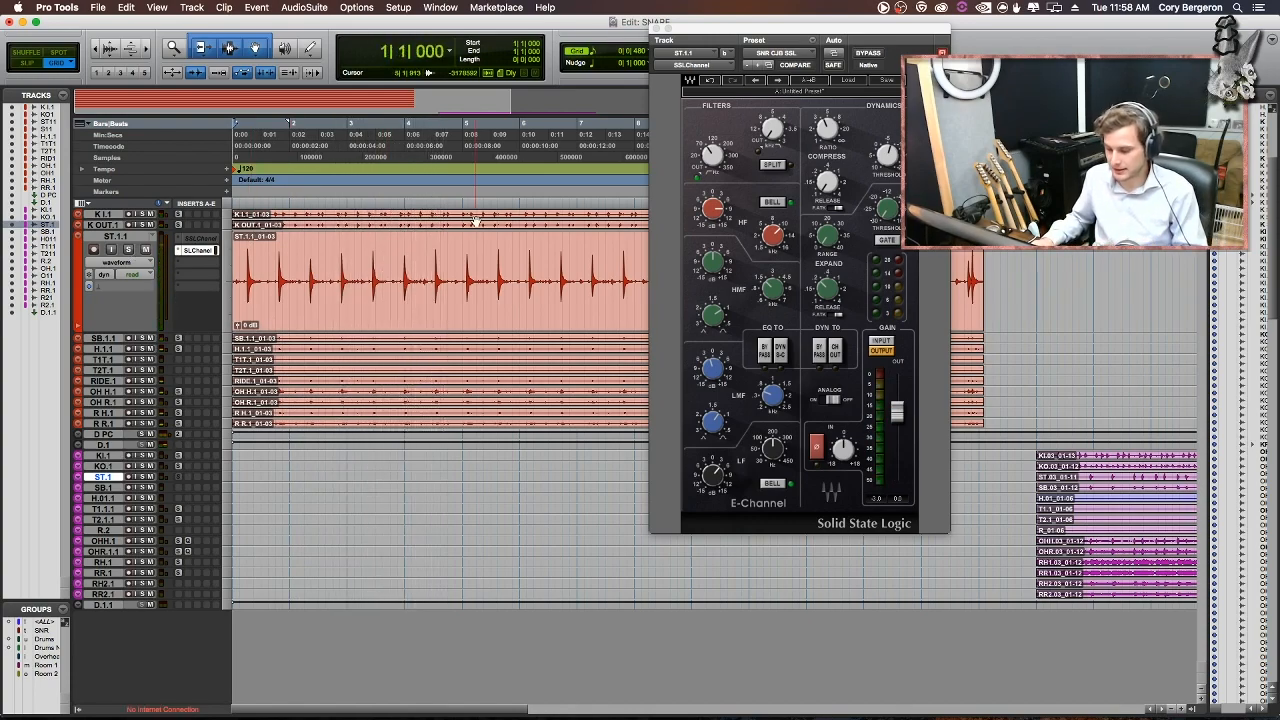
{"action": "left_click", "coordinate": [860, 57]}
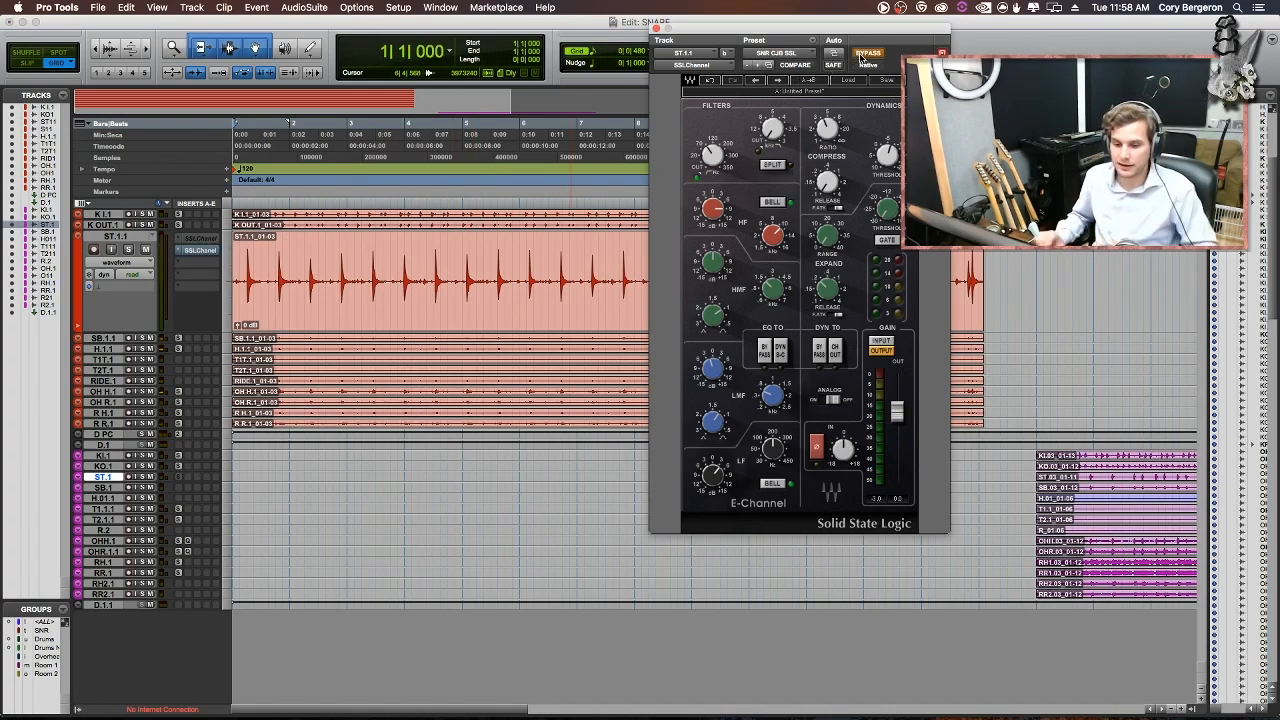
{"action": "key", "text": "space"}
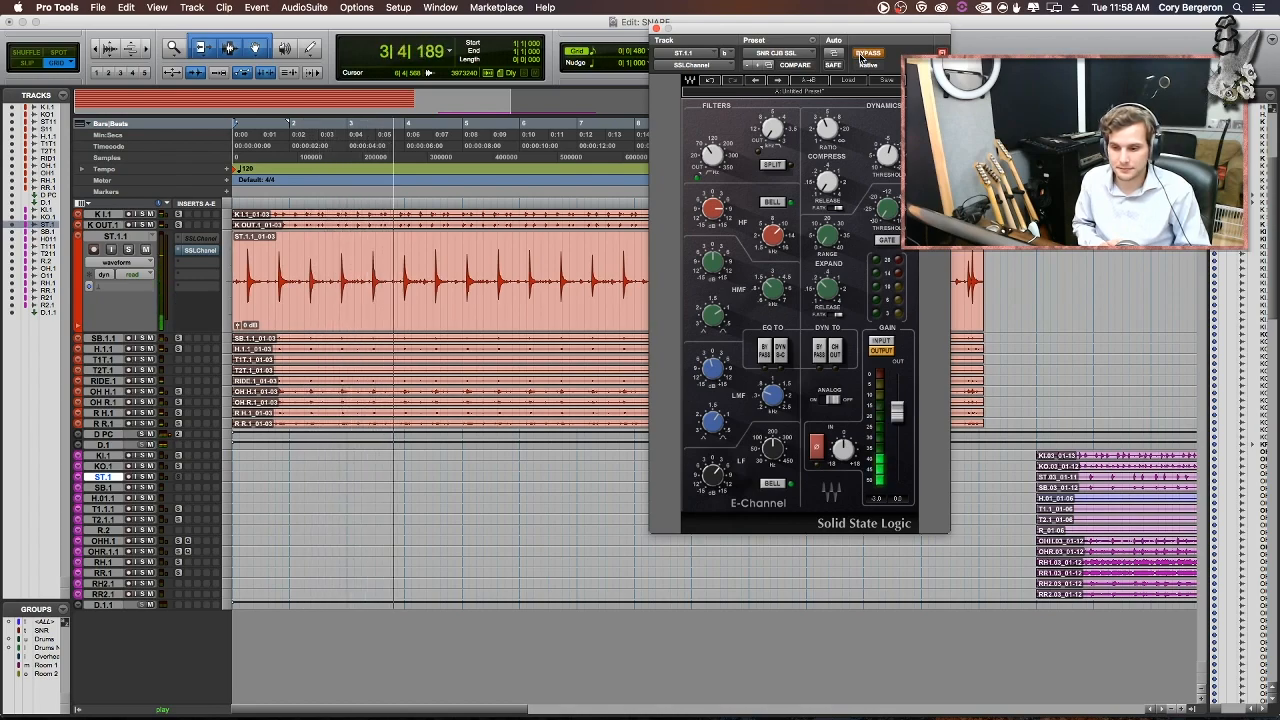
{"action": "key", "text": "space"}
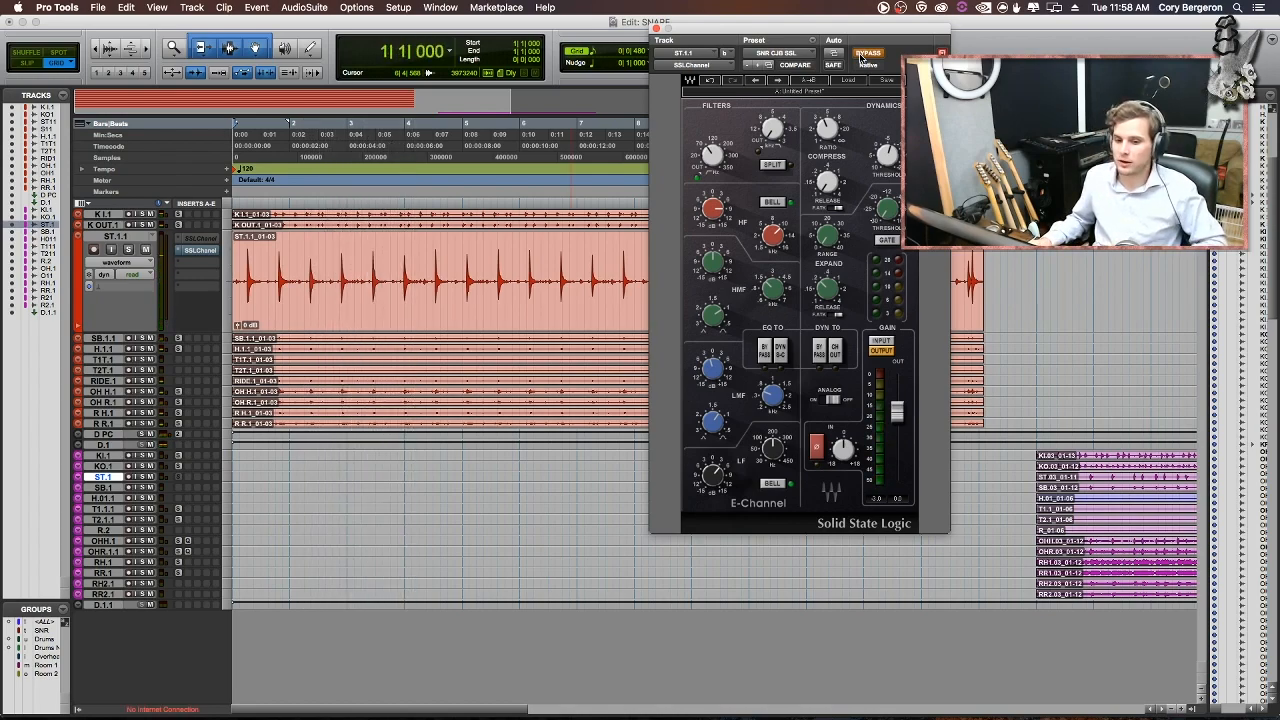
{"action": "left_click", "coordinate": [860, 54]}
{"action": "key", "text": "space"}
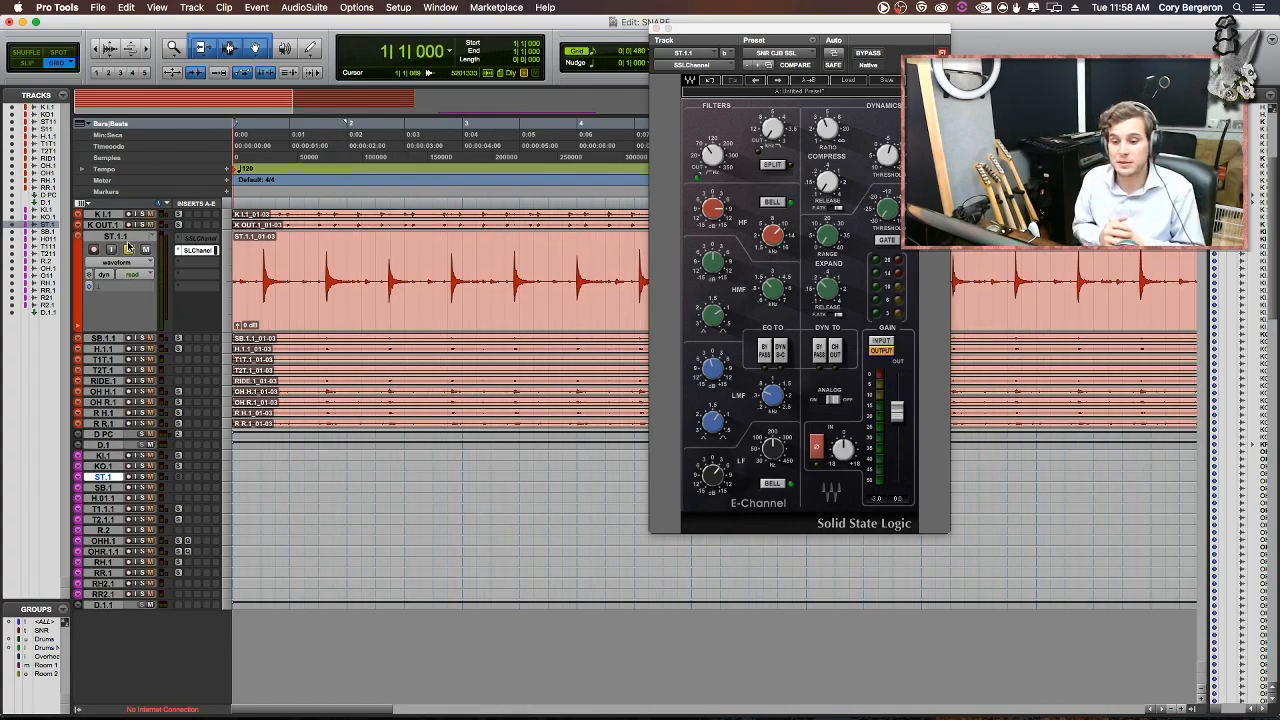
Step: Solo ST.1.1 and compare the snare alone with the SSLChannel bypassed and active
{"action": "left_click", "coordinate": [128, 249]}
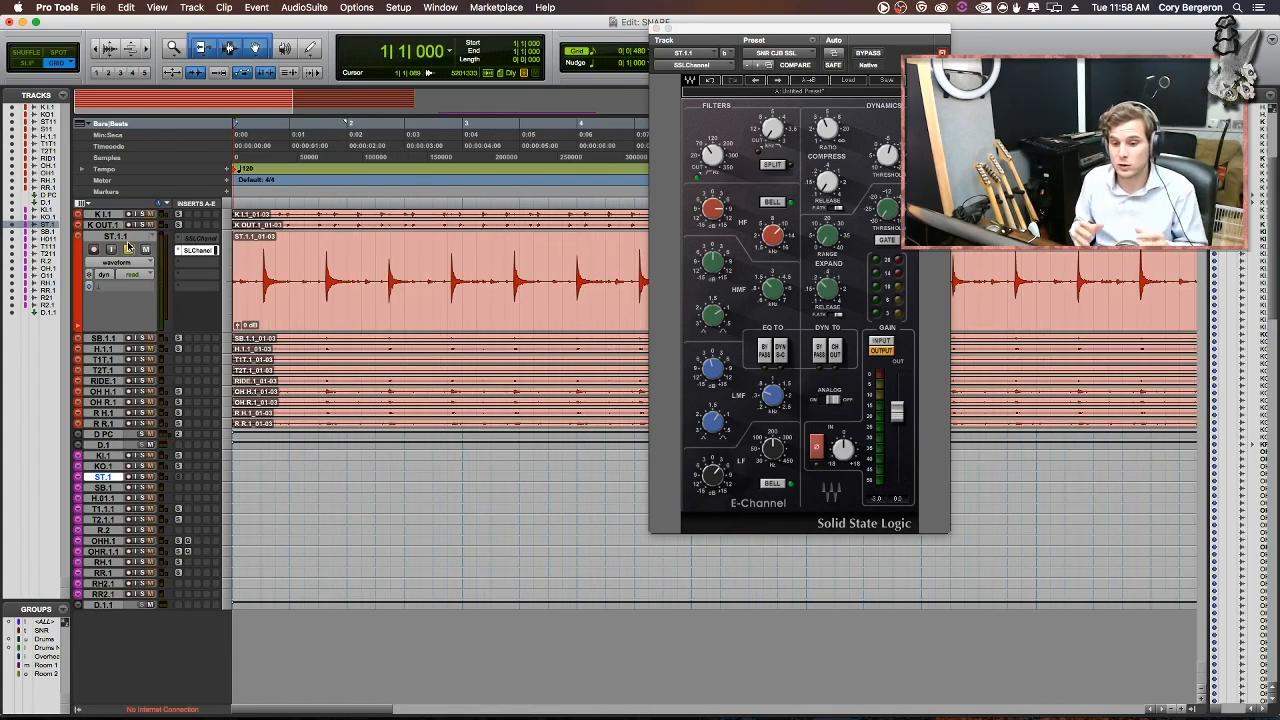
{"action": "left_click", "coordinate": [862, 53]}
{"action": "key", "text": "space"}
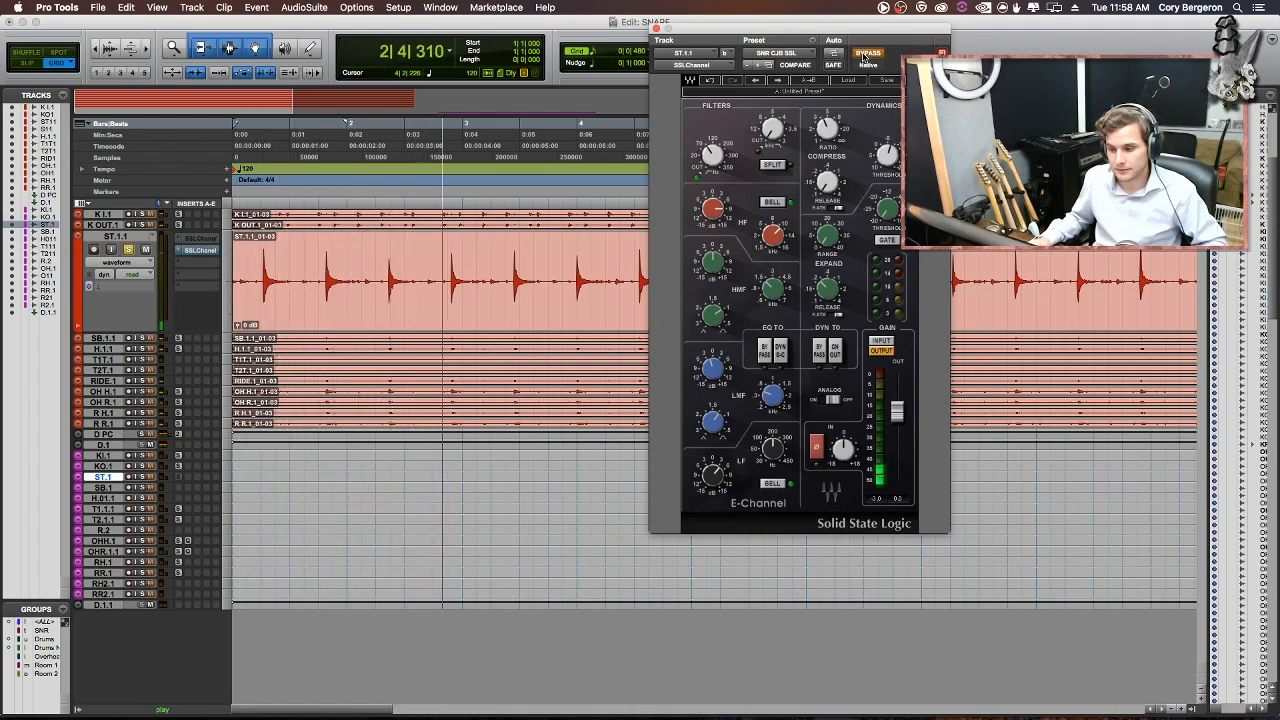
{"action": "key", "text": "space"}
{"action": "left_click", "coordinate": [862, 53]}
{"action": "key", "text": "space"}
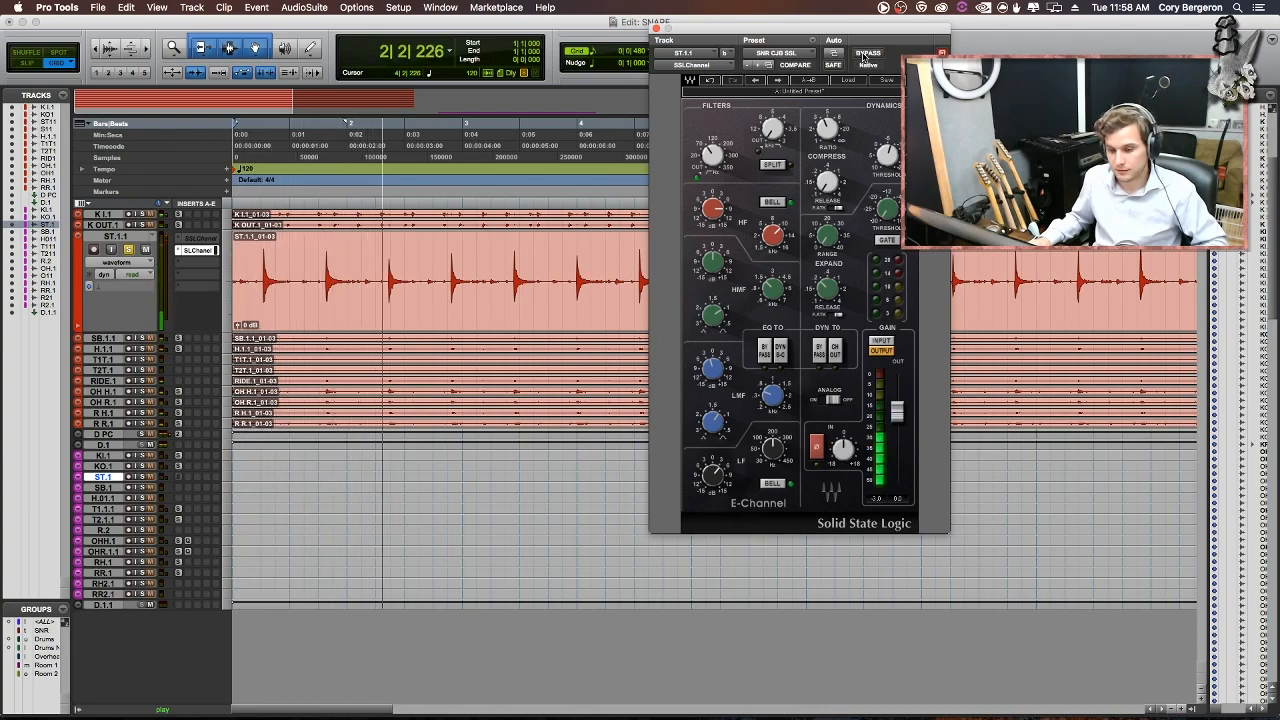
{"action": "key", "text": "space"}
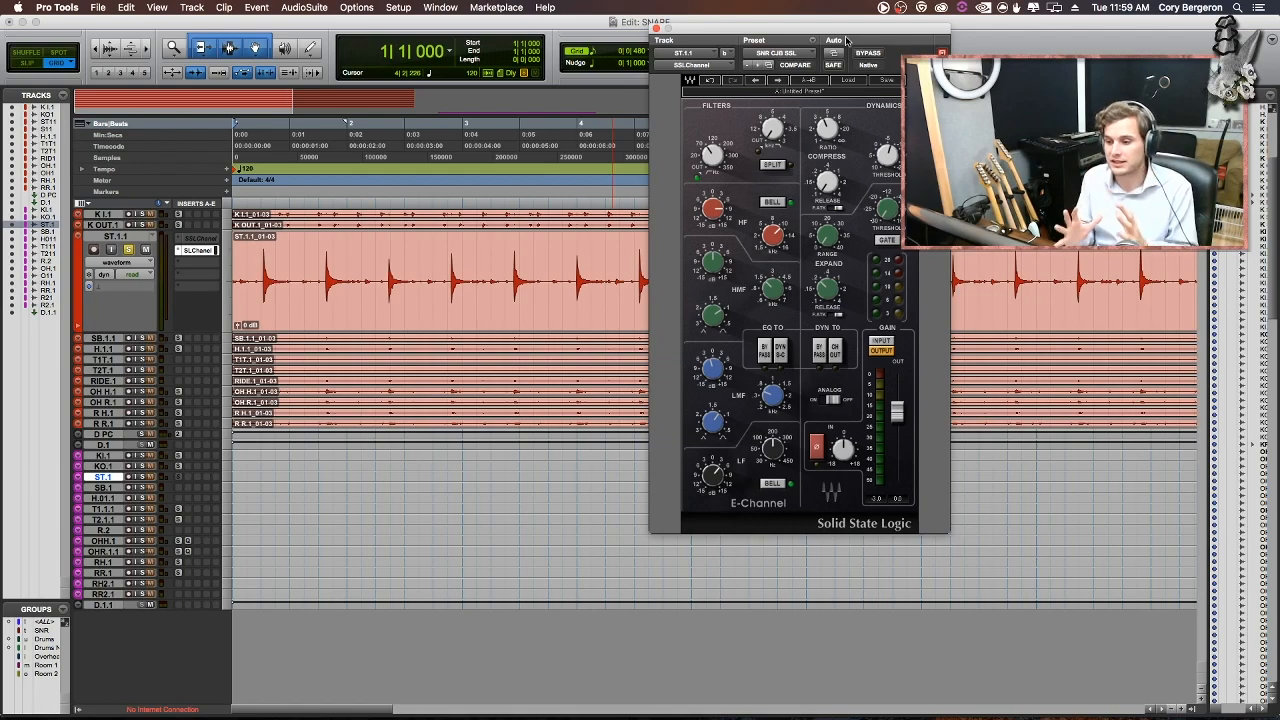
Step: Close the ST.1.1 plug-in window, unsolo the track, and shrink its height back to match the other tracks
{"action": "left_click", "coordinate": [656, 29]}
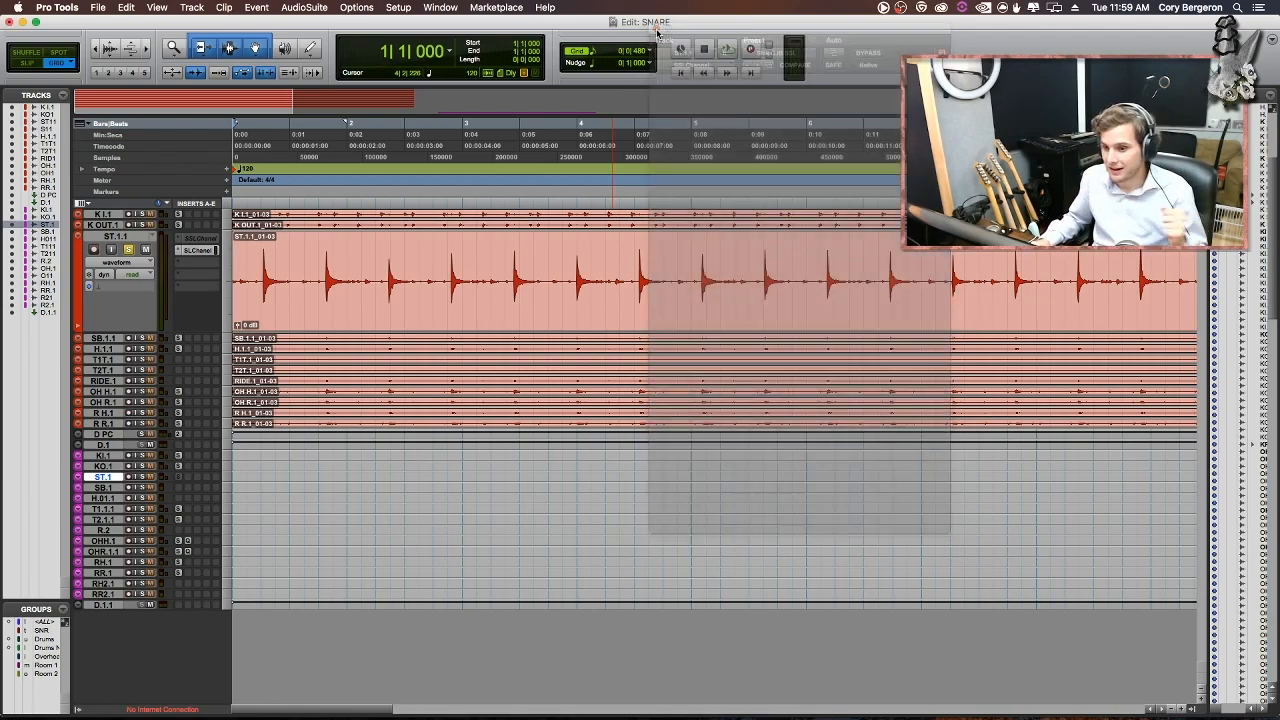
{"action": "left_click", "coordinate": [129, 250]}
{"action": "key", "text": "r"}
{"action": "key", "text": "r"}
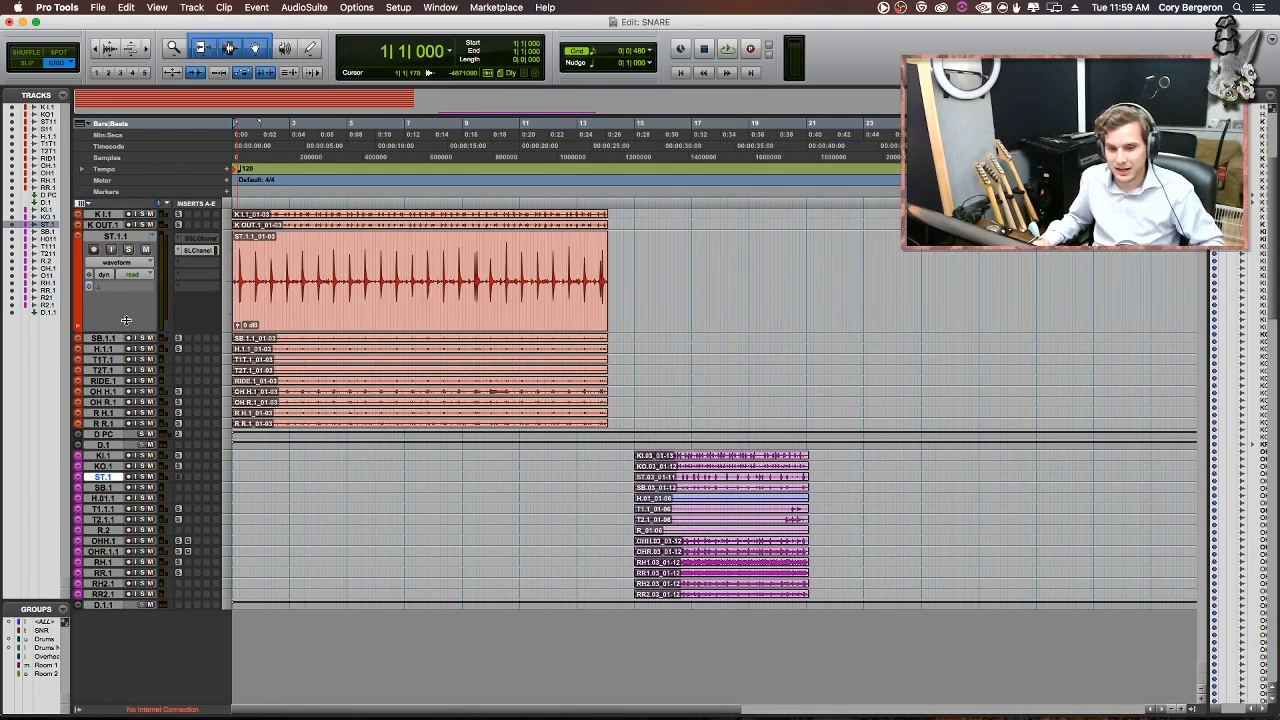
{"action": "left_click_drag", "start_coordinate": [122, 330], "coordinate": [122, 241]}
Step: Zoom in on the magenta drum recording and play its full kit from bar 15
{"action": "scroll", "coordinate": [695, 372], "scroll_direction": "right", "scroll_amount": 1}
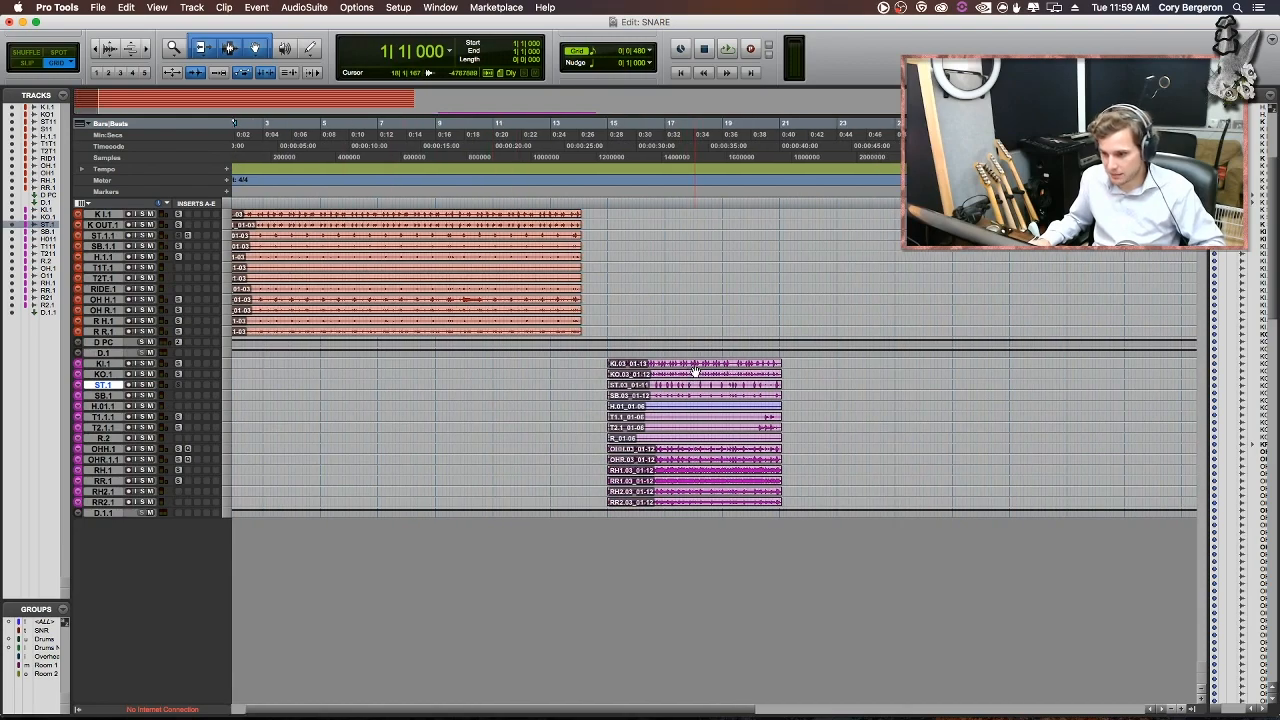
{"action": "left_click", "coordinate": [695, 372]}
{"action": "key", "text": "t"}
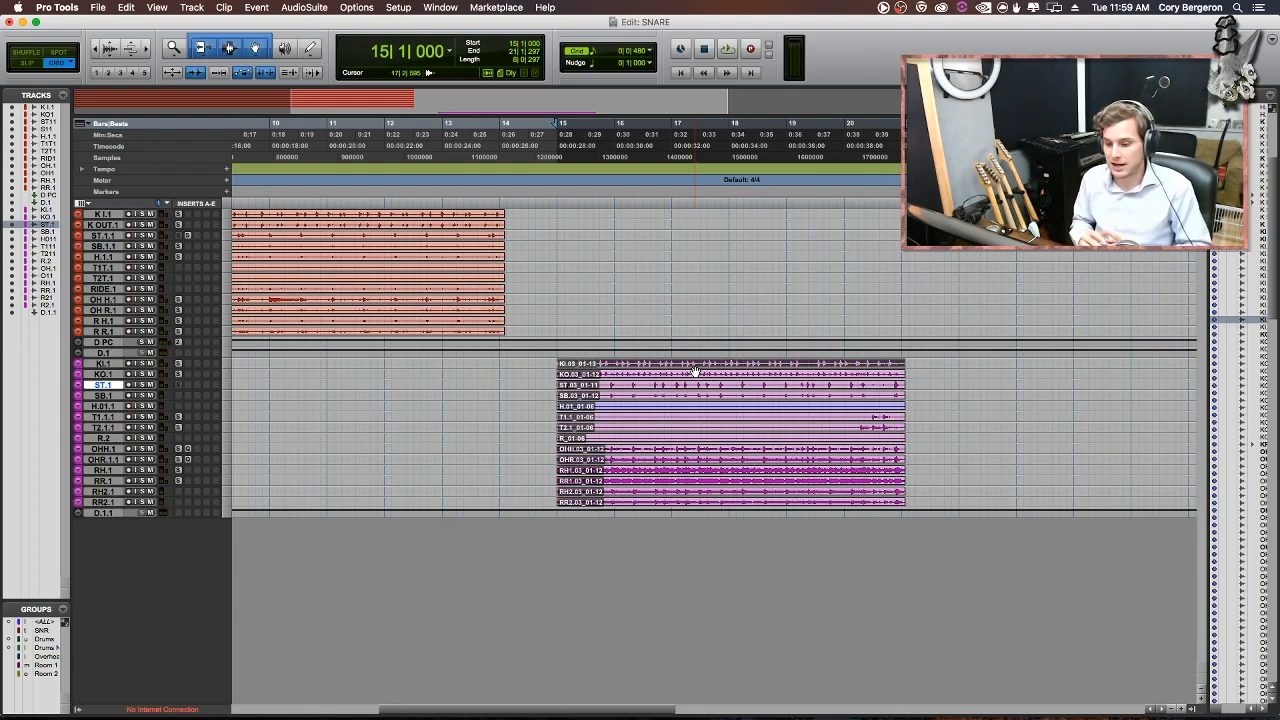
{"action": "key", "text": "space"}
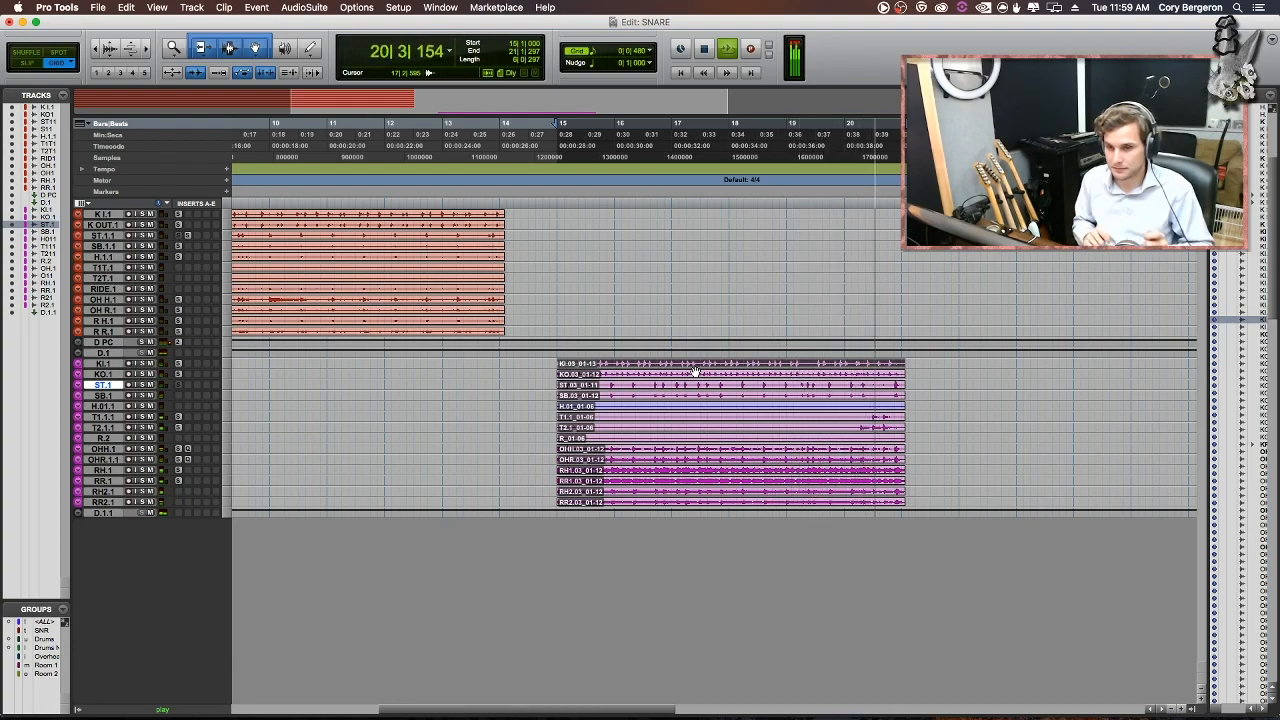
{"action": "key", "text": "space"}
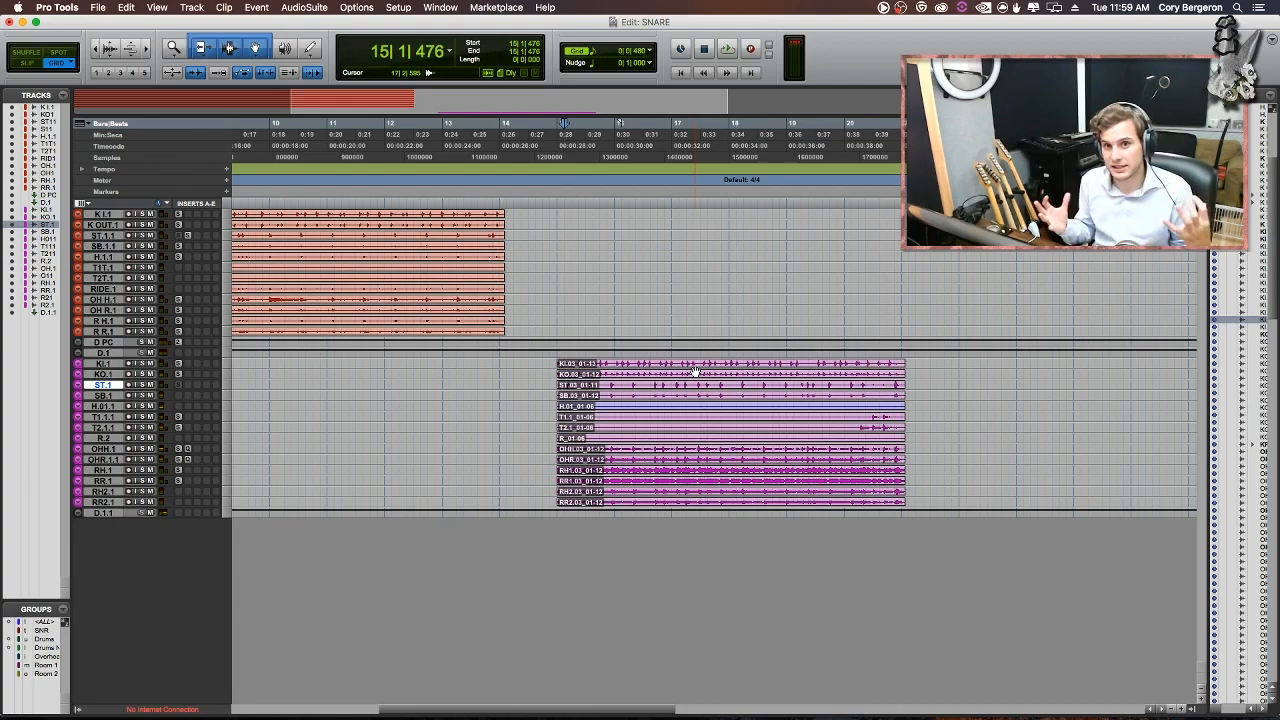
Step: Insert SSLChannel (mono) on the ST.1 snare track and load the SNR CJB SSL preset
{"action": "left_click", "coordinate": [189, 389]}
{"action": "mouse_move", "coordinate": [222, 413]}
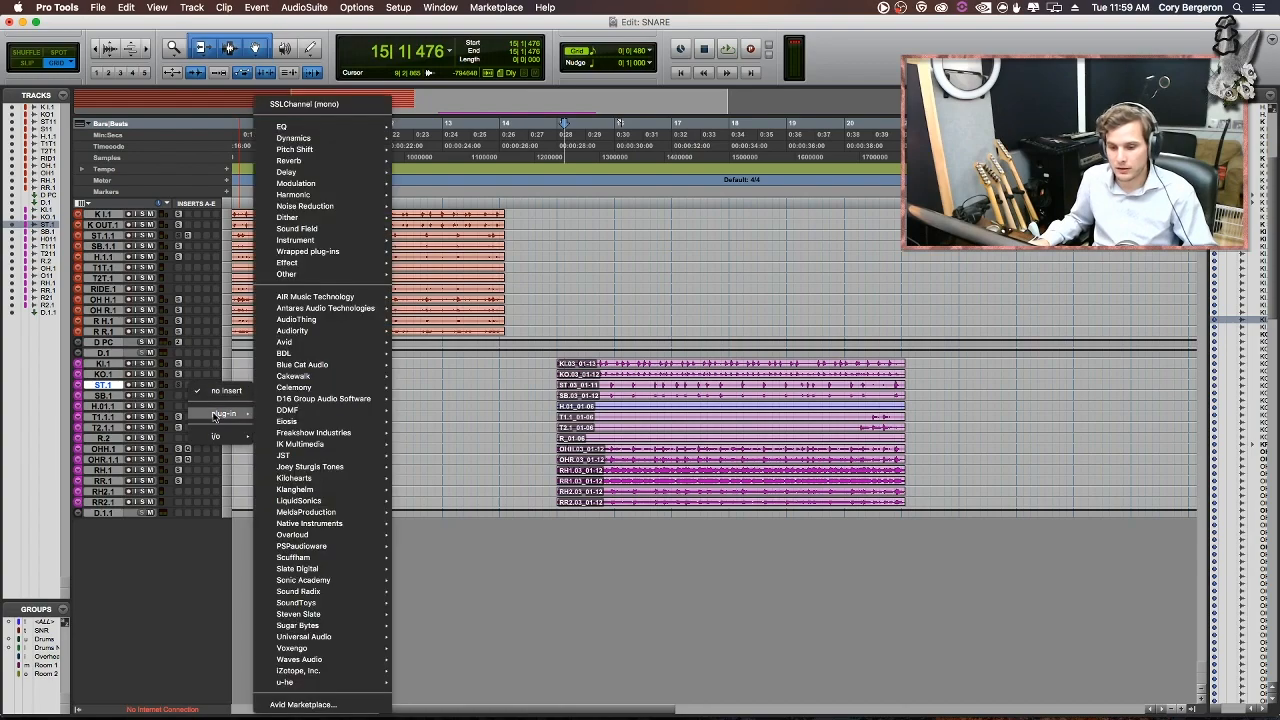
{"action": "left_click", "coordinate": [322, 106]}
{"action": "left_click", "coordinate": [802, 56]}
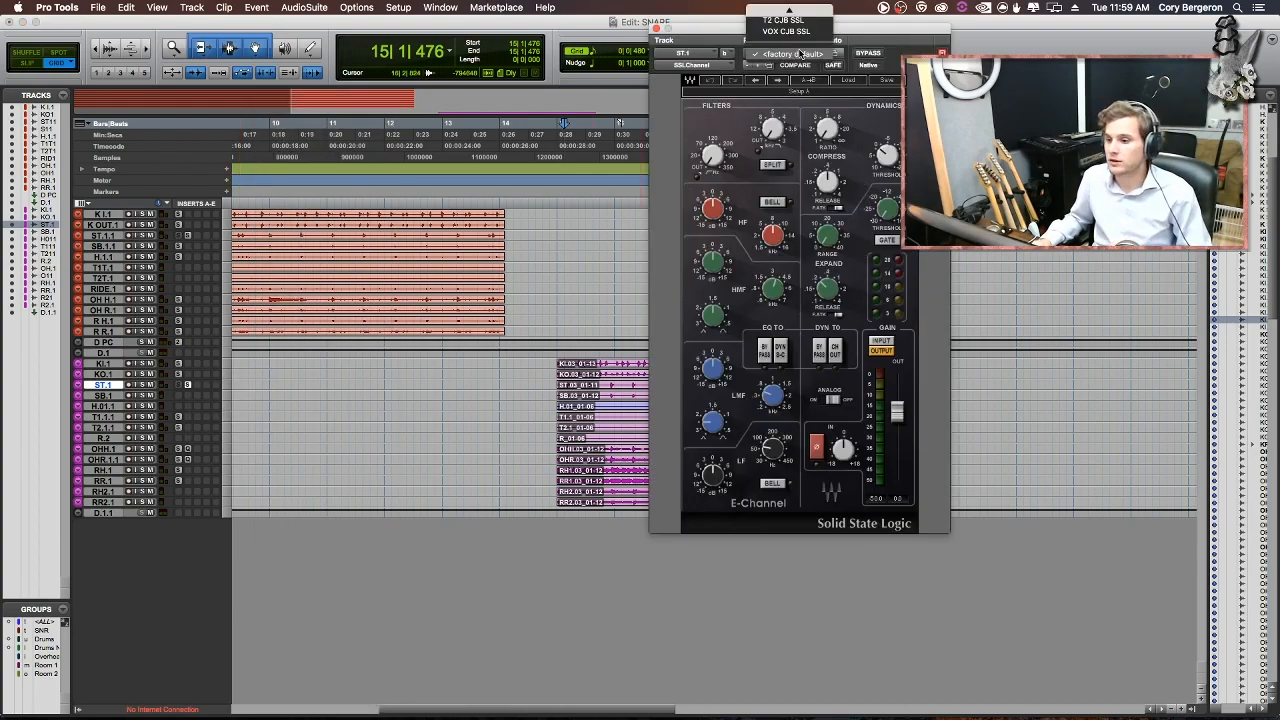
{"action": "left_click", "coordinate": [785, 25]}
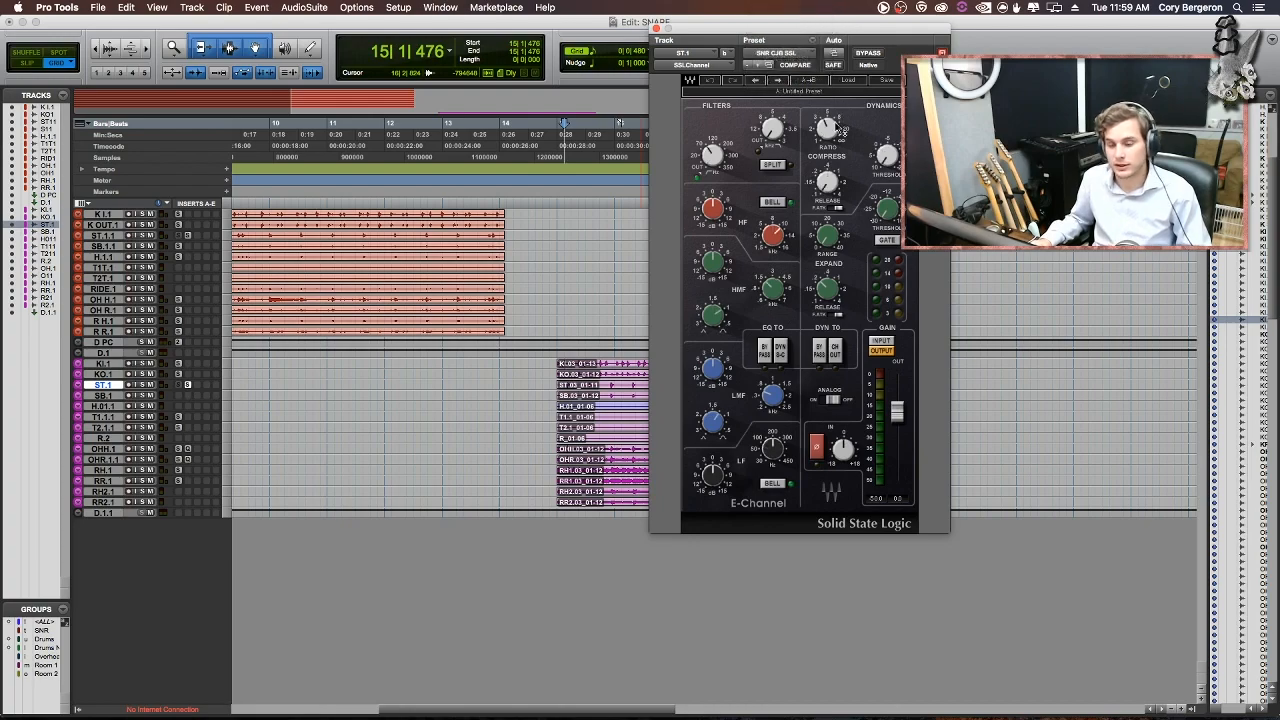
Step: Enlarge and solo the ST.1 track and audition its snare from bar 15 with the loaded preset
{"action": "left_click_drag", "start_coordinate": [115, 391], "coordinate": [118, 424]}
{"action": "left_click", "coordinate": [130, 399]}
{"action": "scroll", "coordinate": [529, 414], "scroll_direction": "right", "scroll_amount": 3}
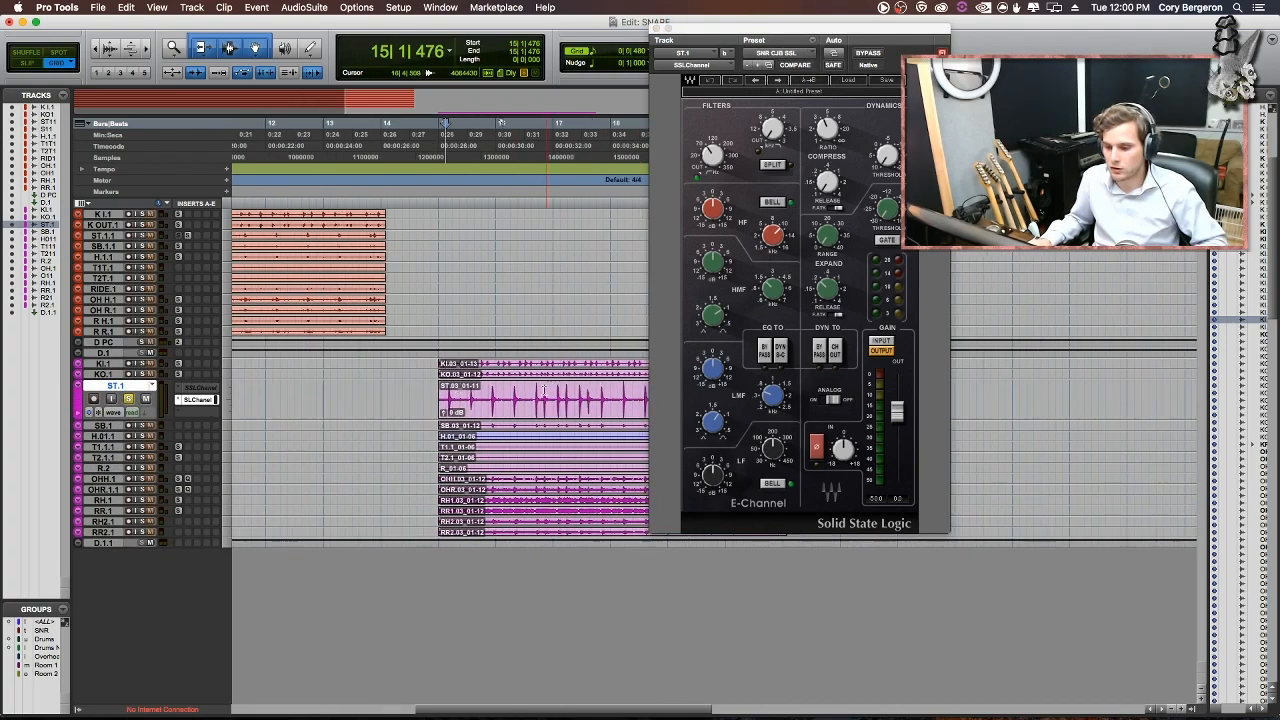
{"action": "left_click", "coordinate": [529, 414]}
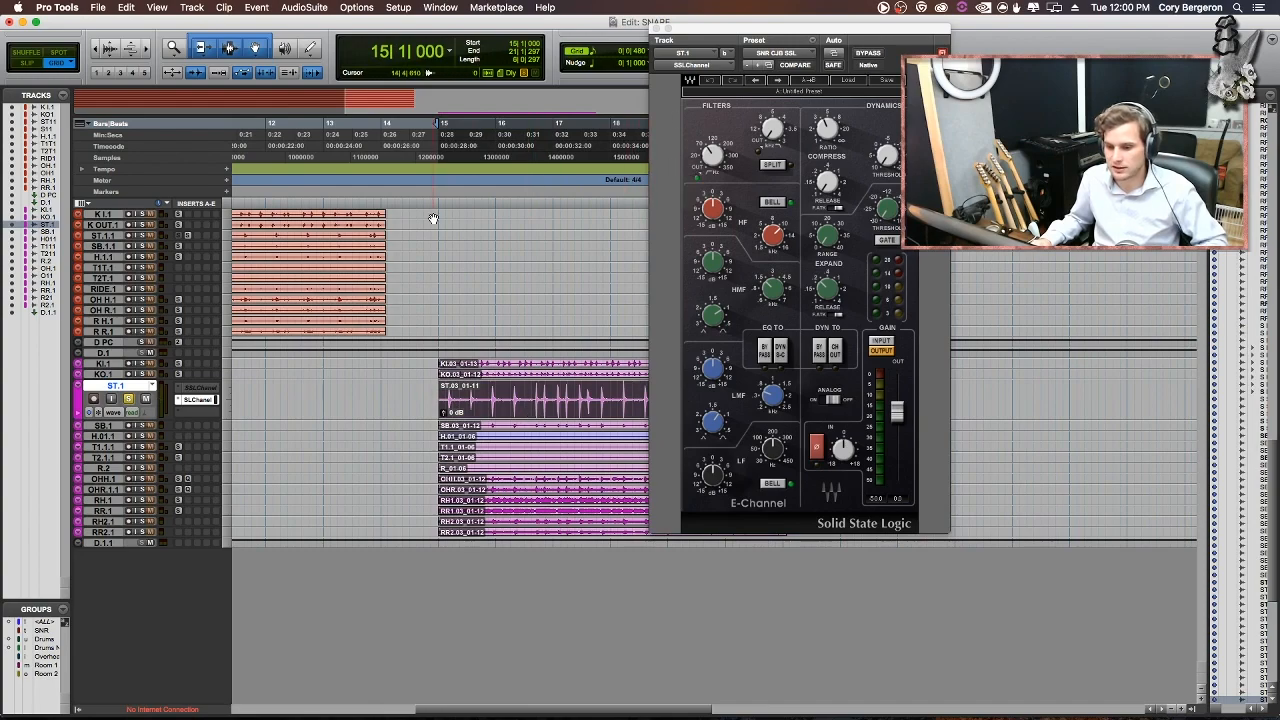
{"action": "key", "text": "space"}
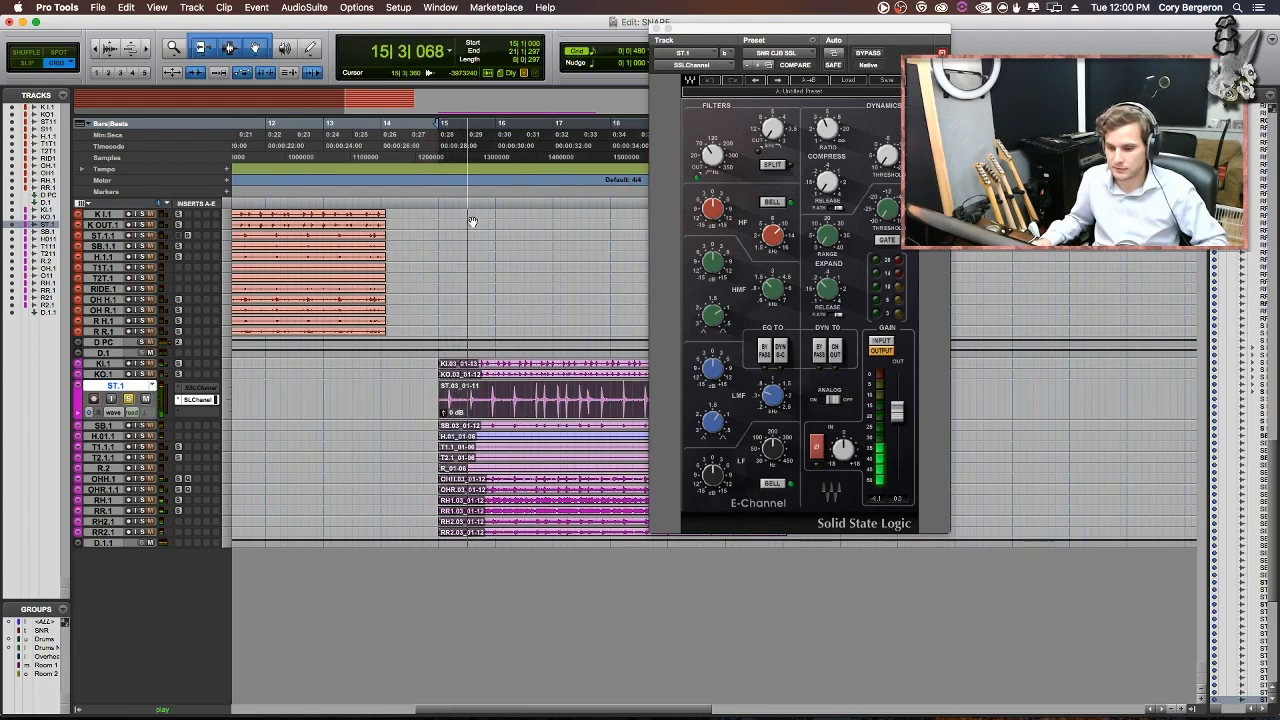
{"action": "key", "text": "space"}
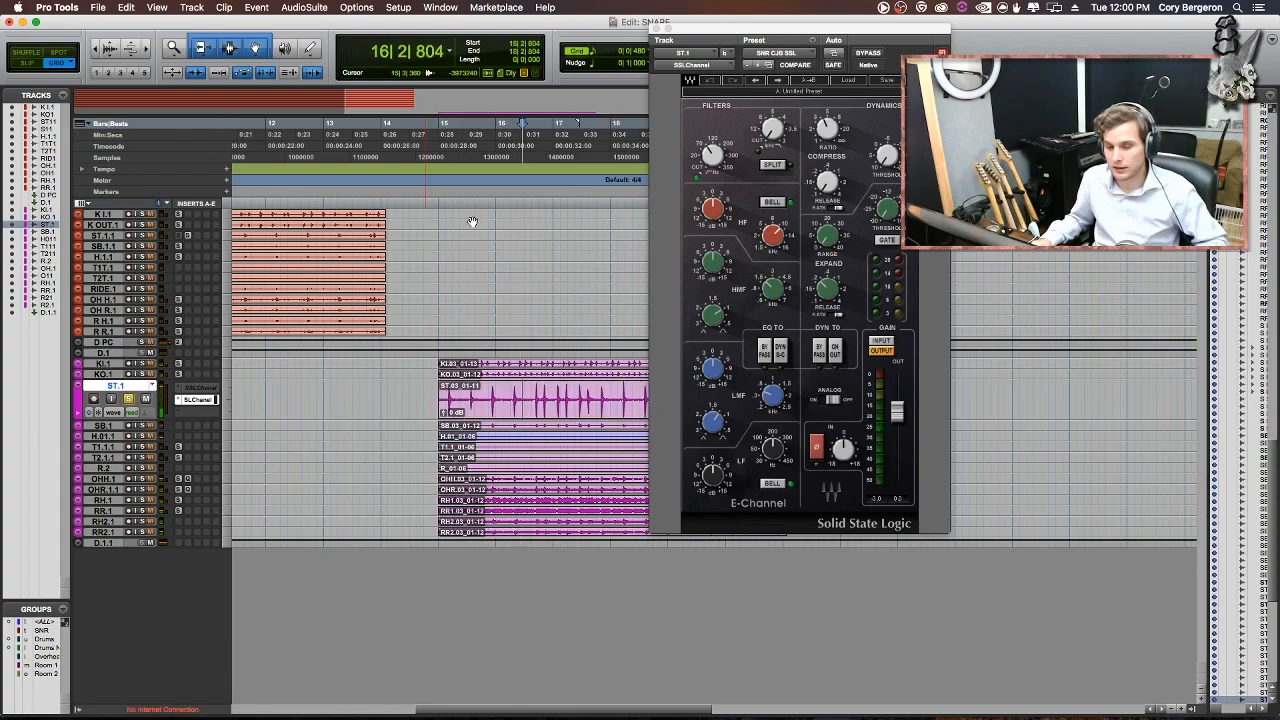
Step: Boost the LF gain and adjust the LF frequency on ST.1's E-Channel by ear while the soloed snare plays
{"action": "mouse_move", "coordinate": [716, 483]}
{"action": "key", "text": "space"}
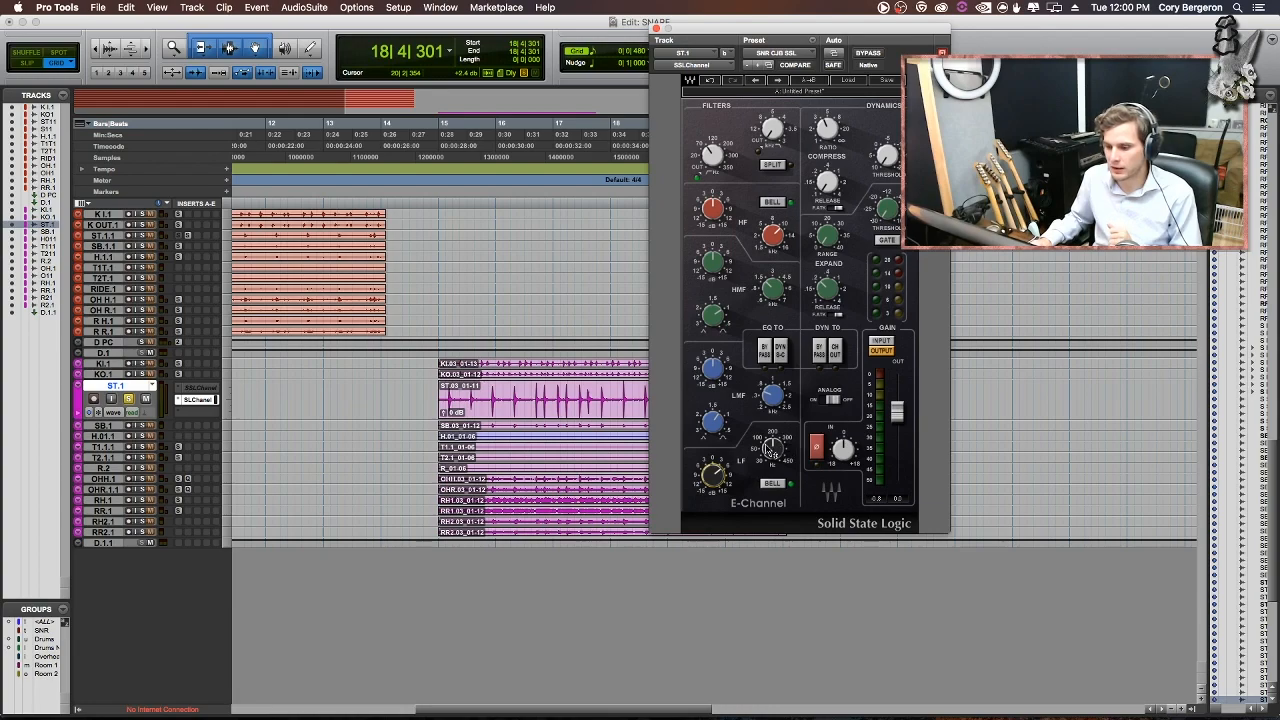
{"action": "mouse_move", "coordinate": [772, 449]}
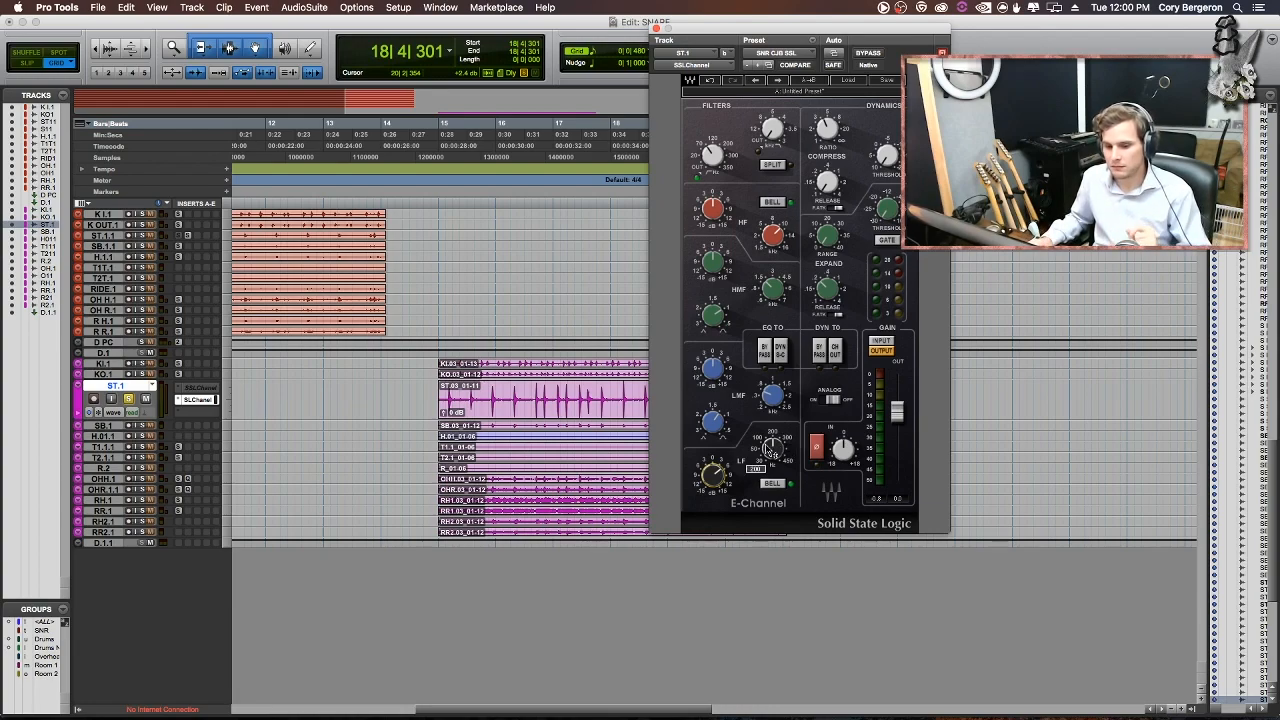
{"action": "left_click", "coordinate": [564, 411]}
{"action": "key", "text": "space"}
{"action": "mouse_move", "coordinate": [771, 450]}
{"action": "left_mouse_down"}
{"action": "mouse_move", "coordinate": [771, 439]}
{"action": "mouse_move", "coordinate": [768, 451]}
{"action": "left_mouse_up"}
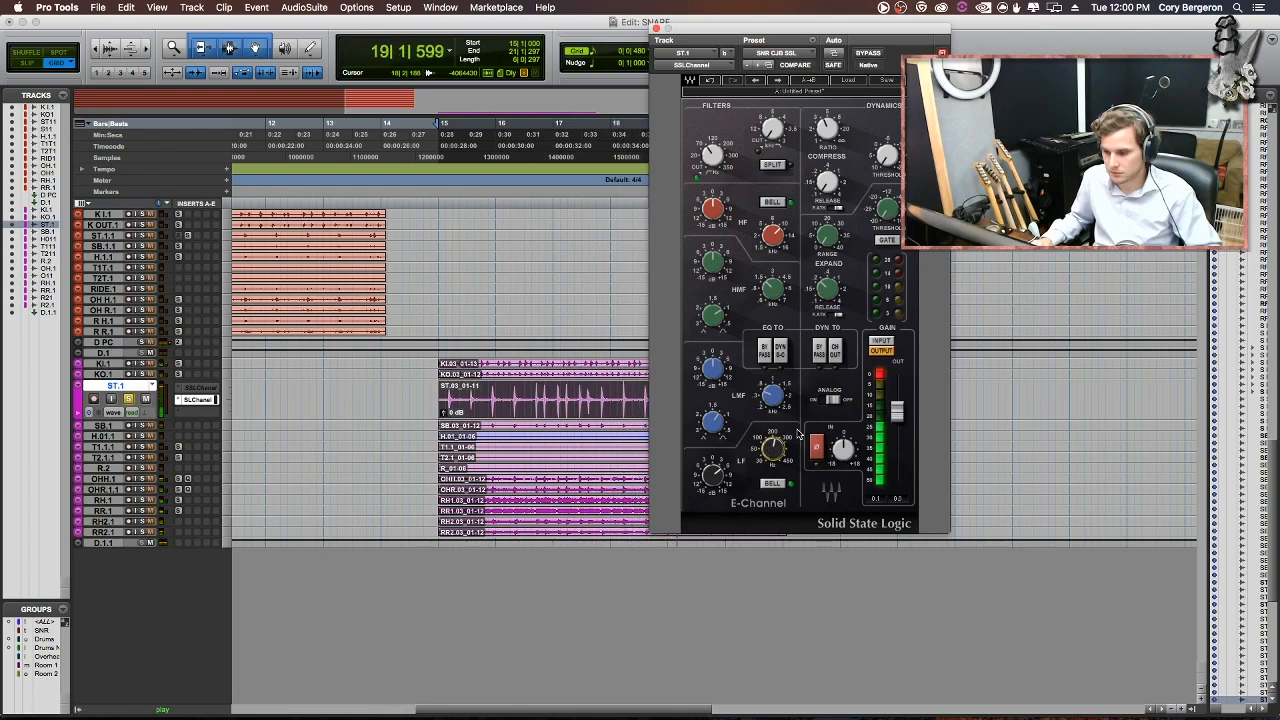
{"action": "key", "text": "space"}
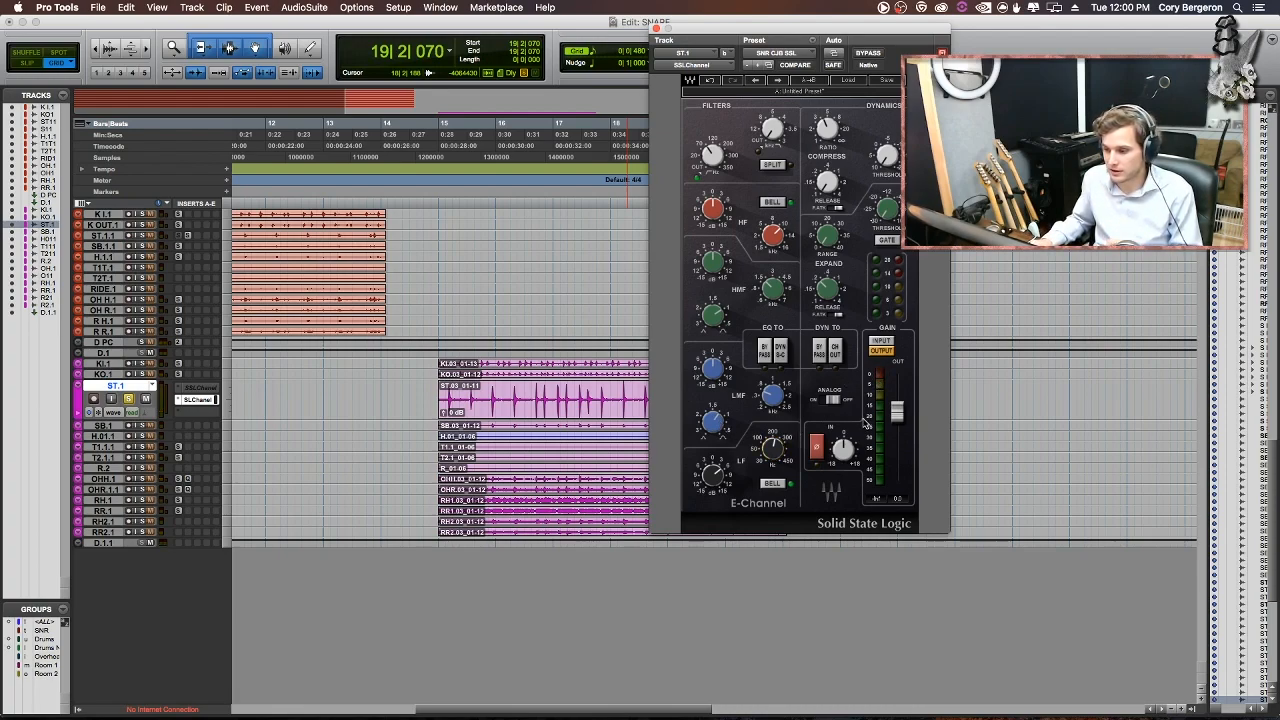
Step: Lower ST.1's E-Channel output to -1.0 dB and adjust the LMF gain by ear during playback from bar 15
{"action": "left_click_drag", "start_coordinate": [897, 411], "coordinate": [897, 418]}
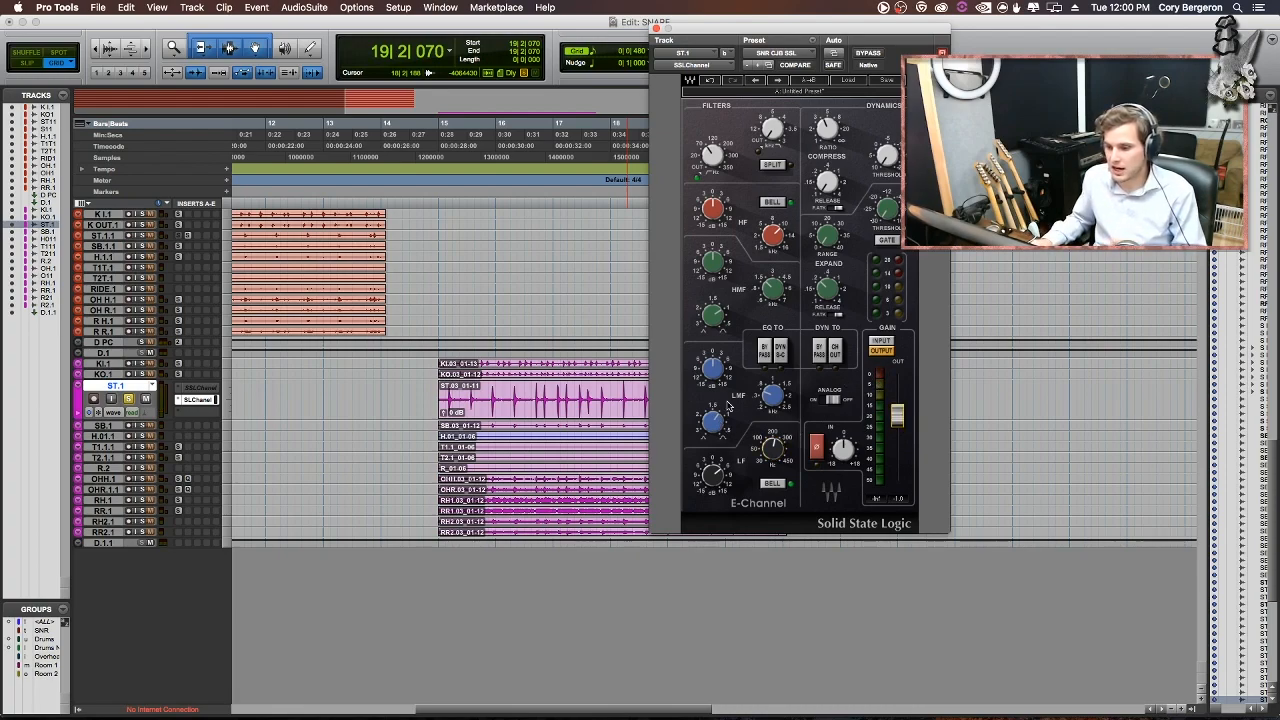
{"action": "left_click", "coordinate": [497, 414]}
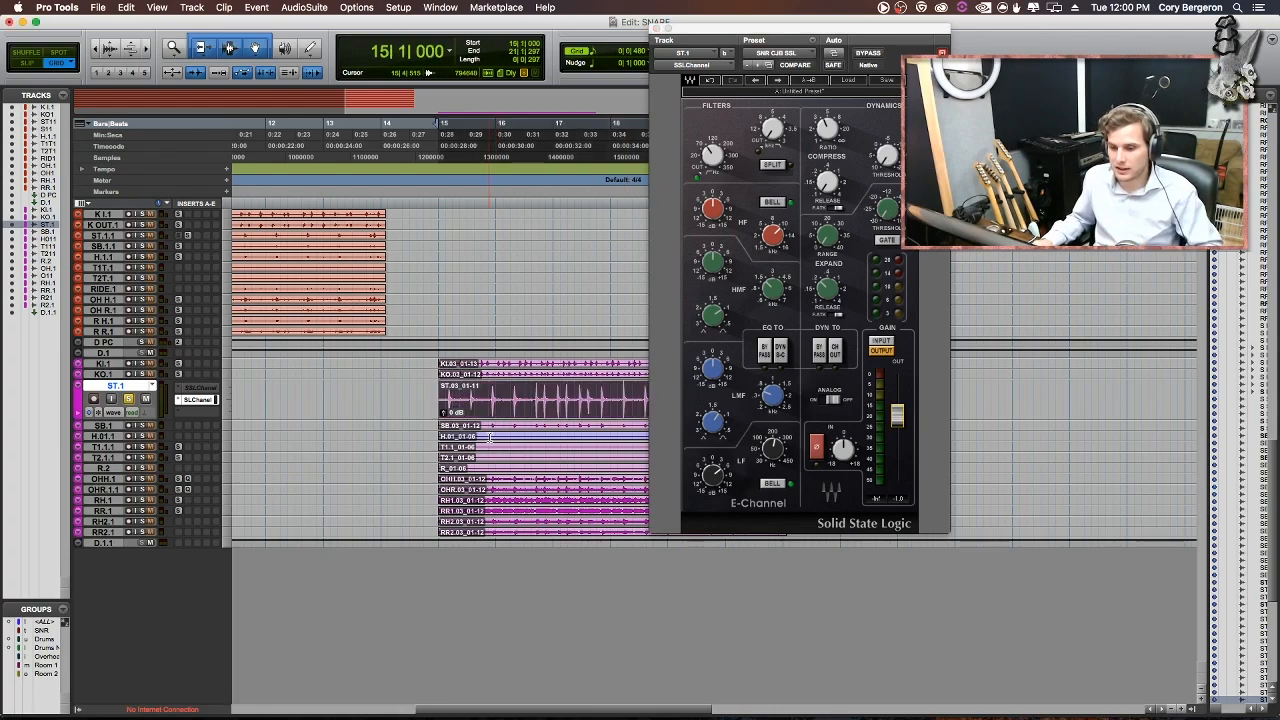
{"action": "key", "text": "space"}
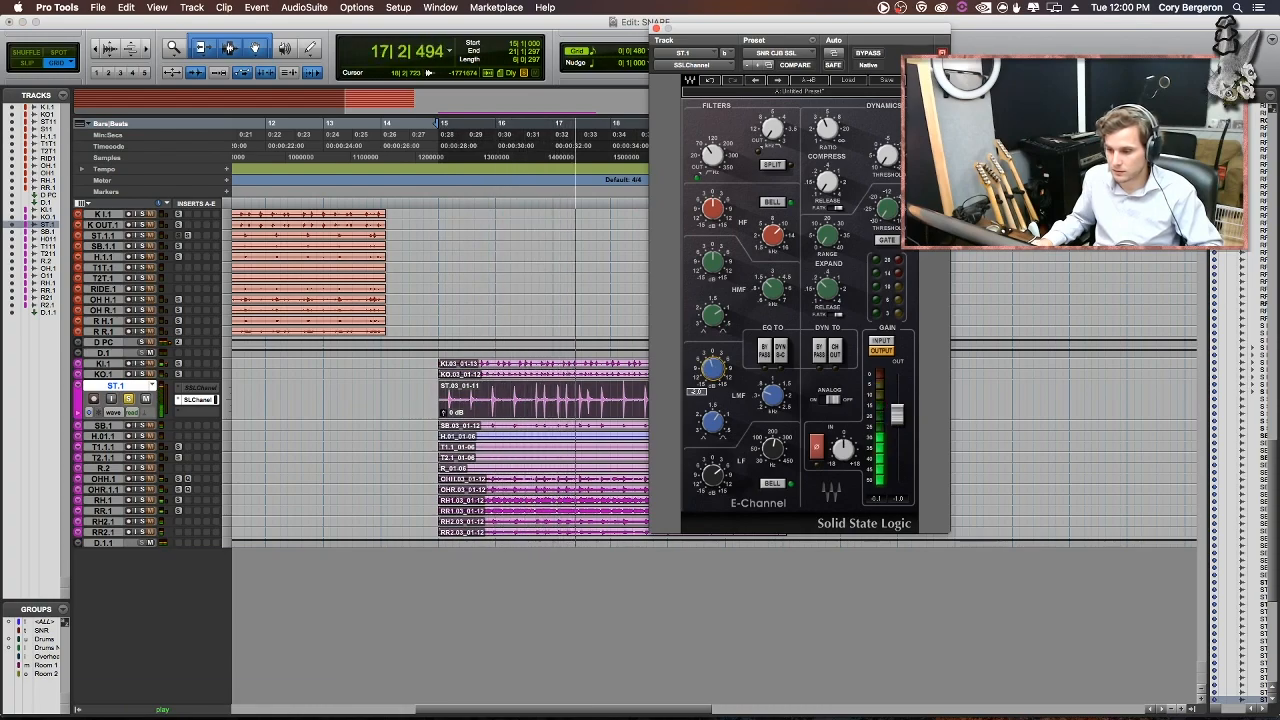
{"action": "key", "text": "space"}
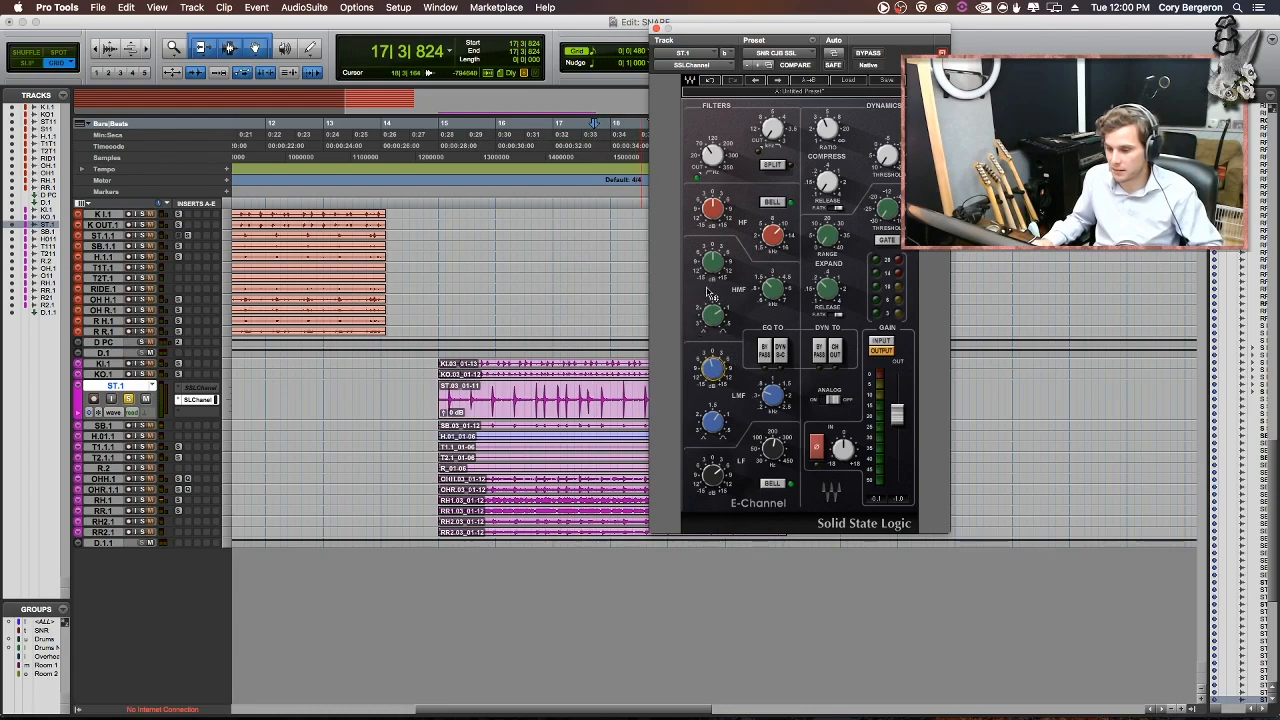
Step: Adjust the HF gain and compressor threshold on ST.1's E-Channel by ear while the soloed snare plays
{"action": "key", "text": "space"}
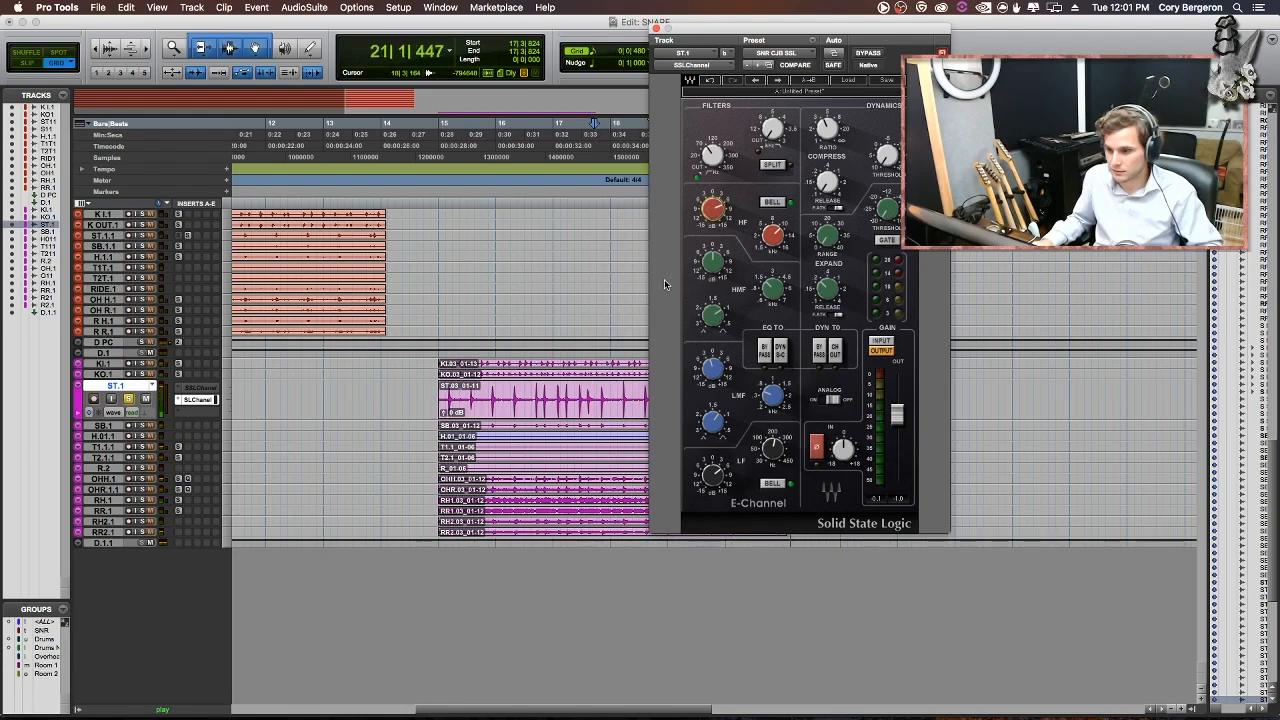
{"action": "key", "text": "space"}
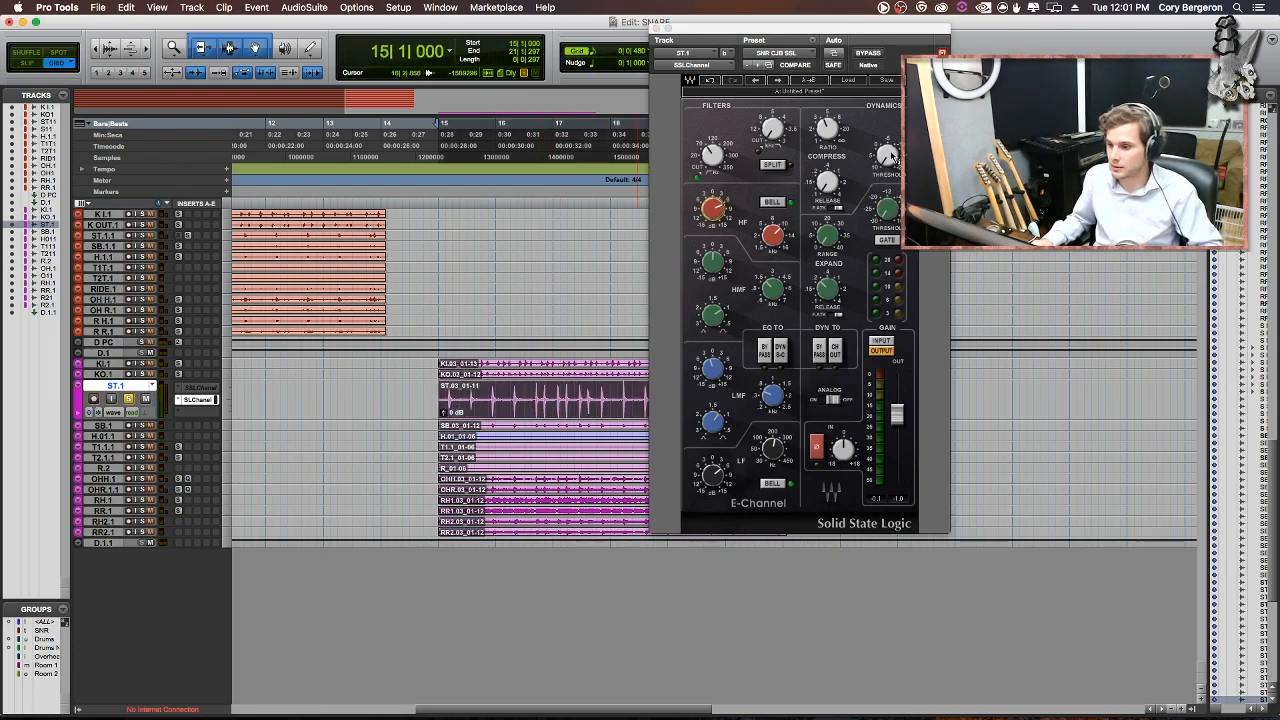
{"action": "key", "text": "space"}
{"action": "left_click_drag", "start_coordinate": [887, 166], "coordinate": [887, 152]}
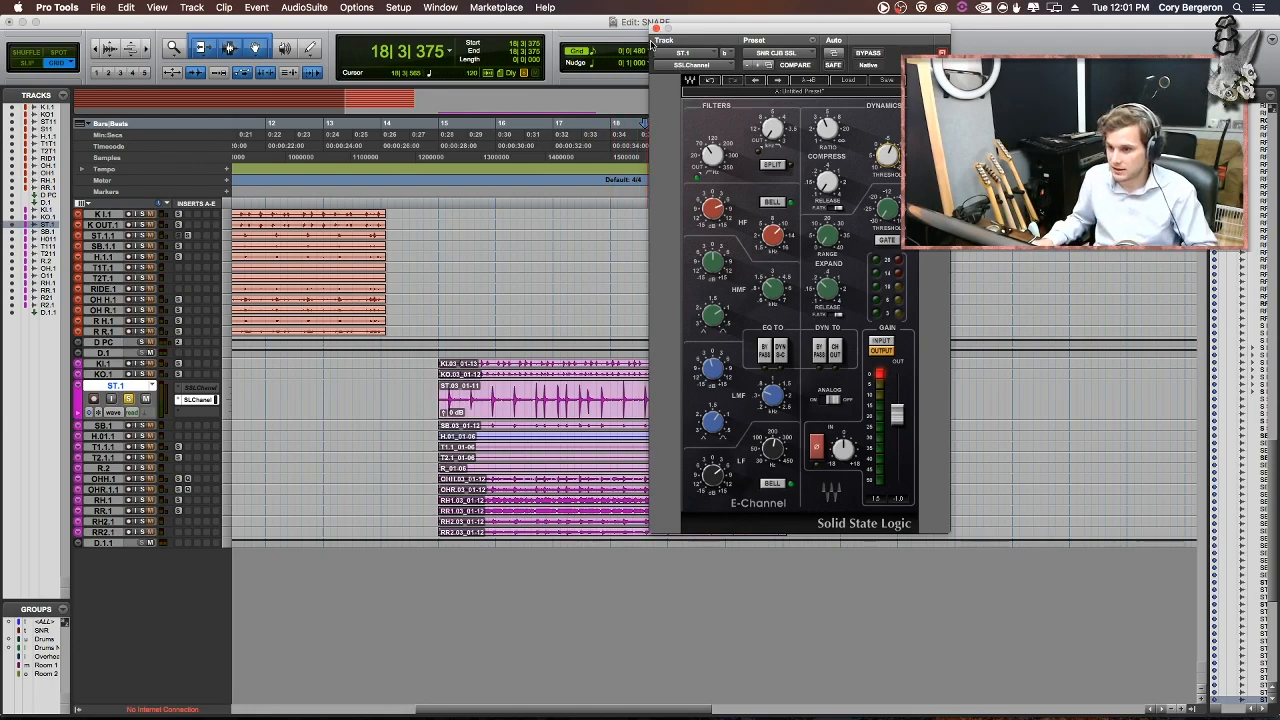
Step: Close the E-Channel window and compare ST.1's soloed snare from bar 15 with the plug-in active and bypassed
{"action": "left_click", "coordinate": [655, 28]}
{"action": "left_click", "coordinate": [520, 418]}
{"action": "key", "text": "space"}
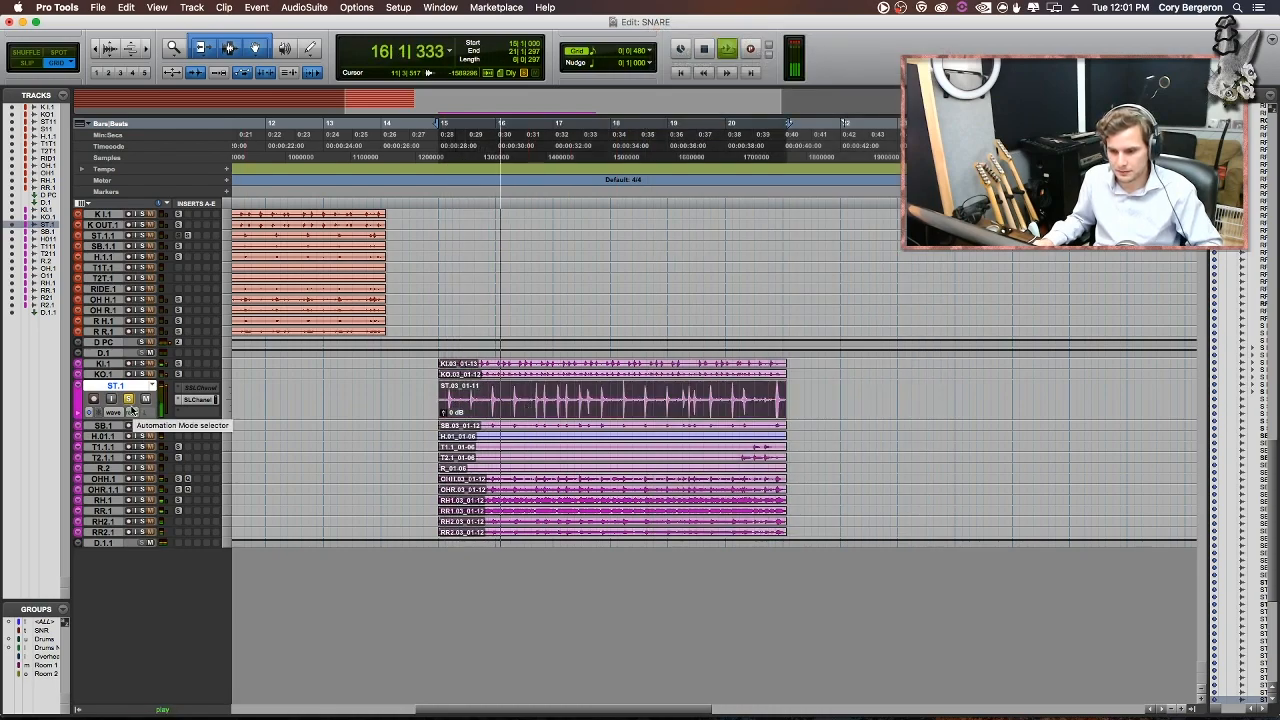
{"action": "key", "text": "space"}
{"action": "left_click", "coordinate": [531, 413]}
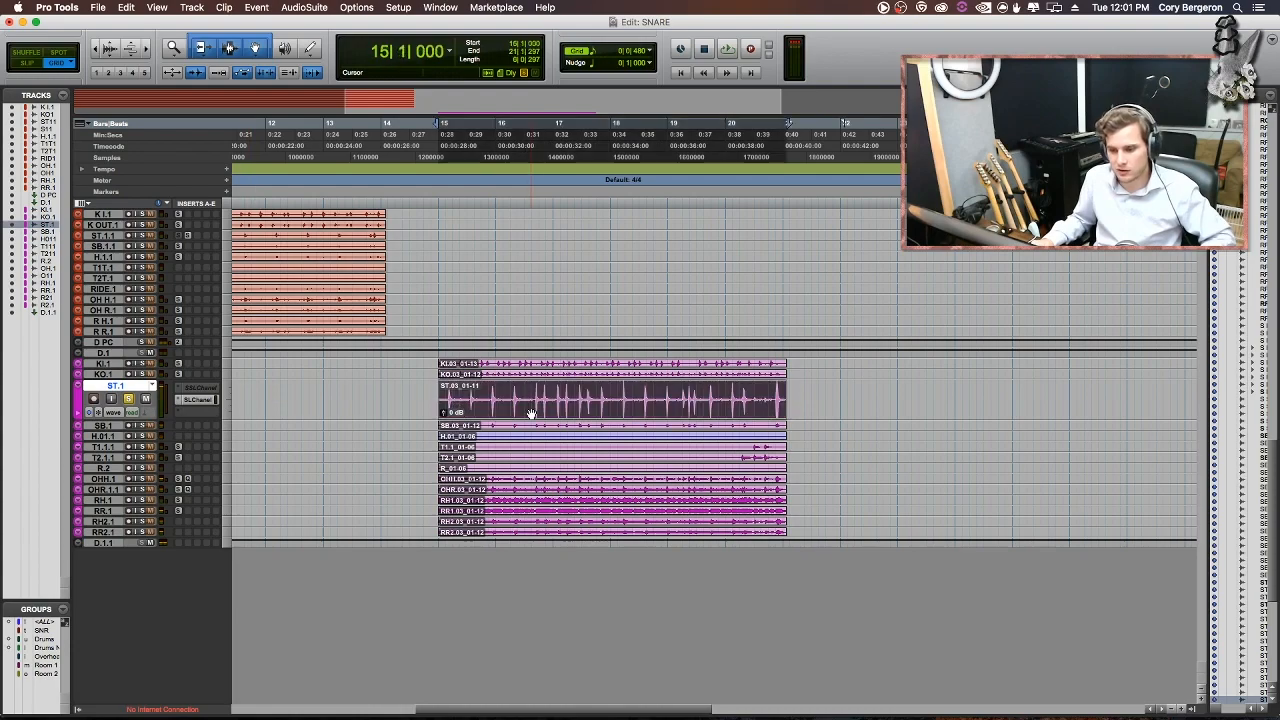
{"action": "key", "text": "space"}
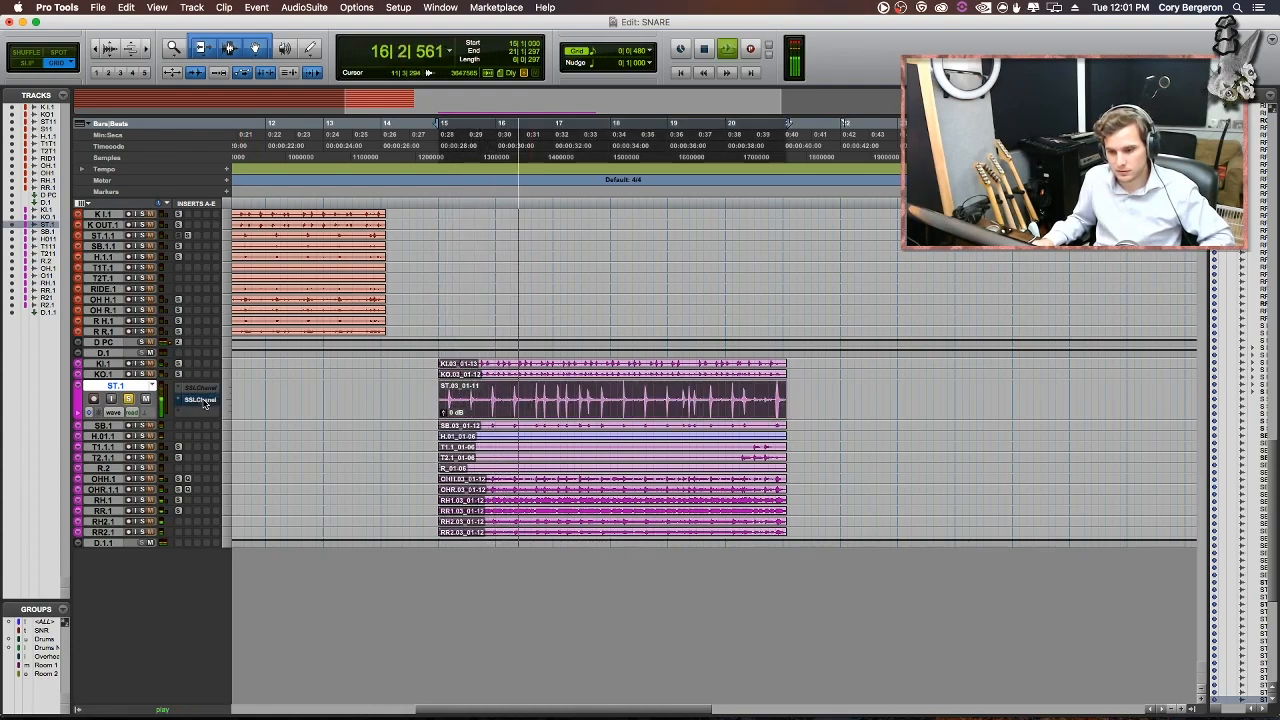
{"action": "key", "text": "space"}
Step: Unsolo ST.1 and audition the full kit from just before bar 15 with its E-Channel bypassed
{"action": "left_click", "coordinate": [477, 418]}
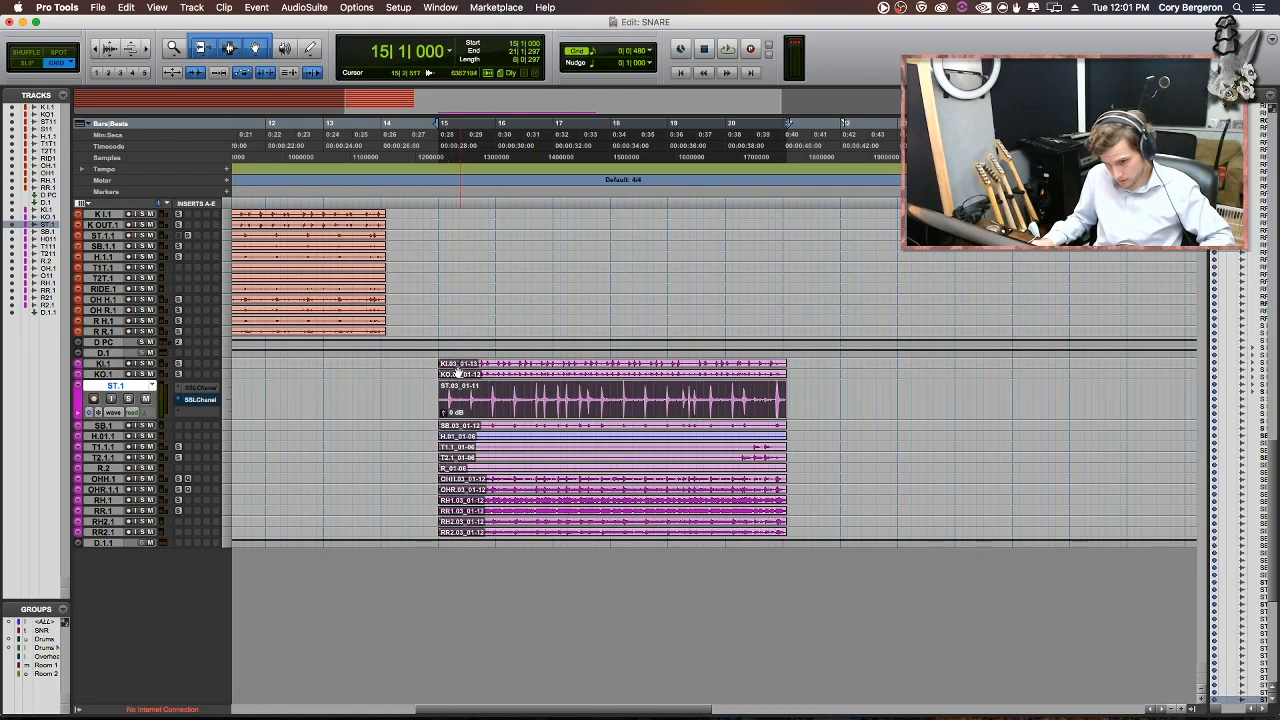
{"action": "left_click", "coordinate": [434, 364]}
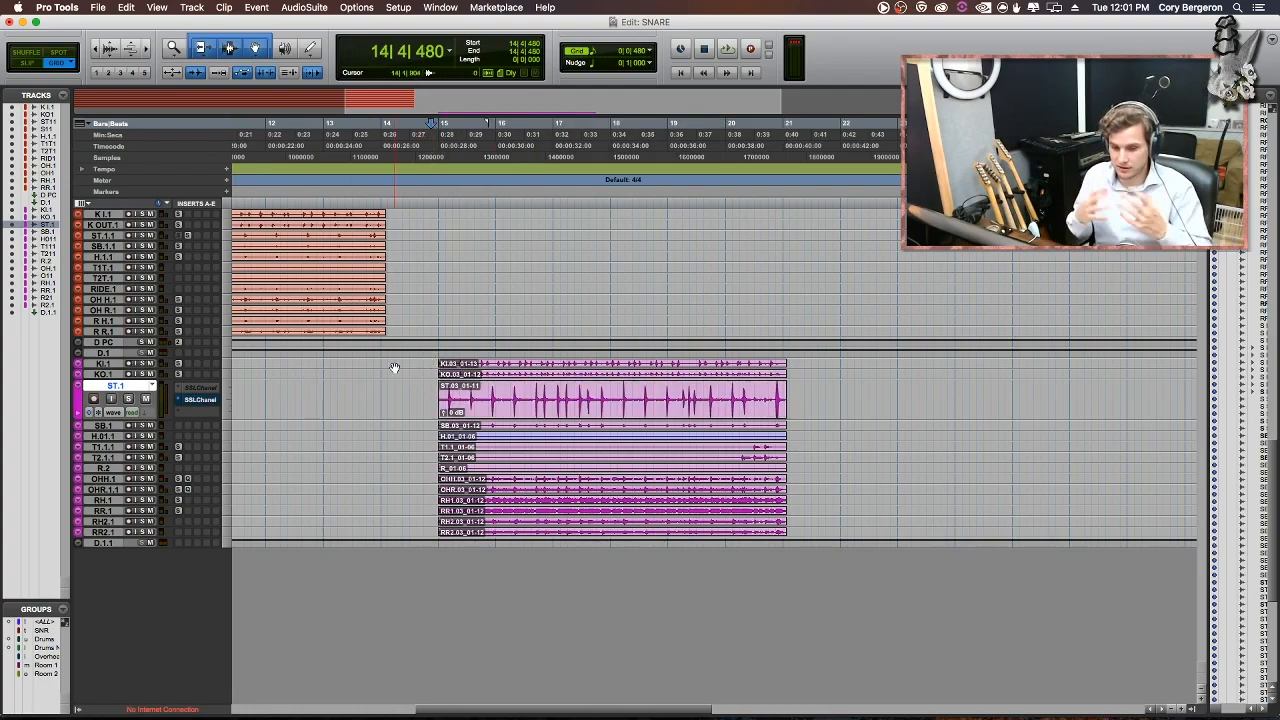
{"action": "key", "text": "space"}
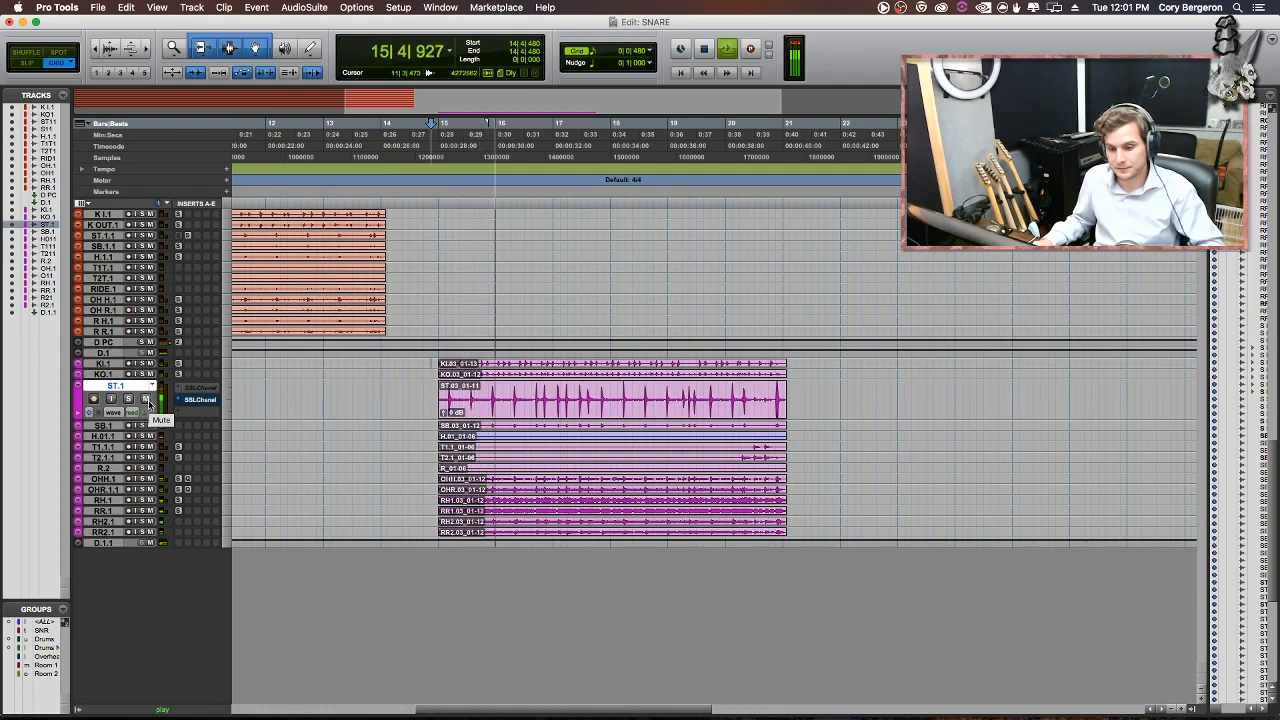
{"action": "key", "text": "space"}
Step: Reactivate the E-Channel on ST.1 and play the full kit from 14|4|000 through the end of the clips
{"action": "left_click", "coordinate": [200, 401]}
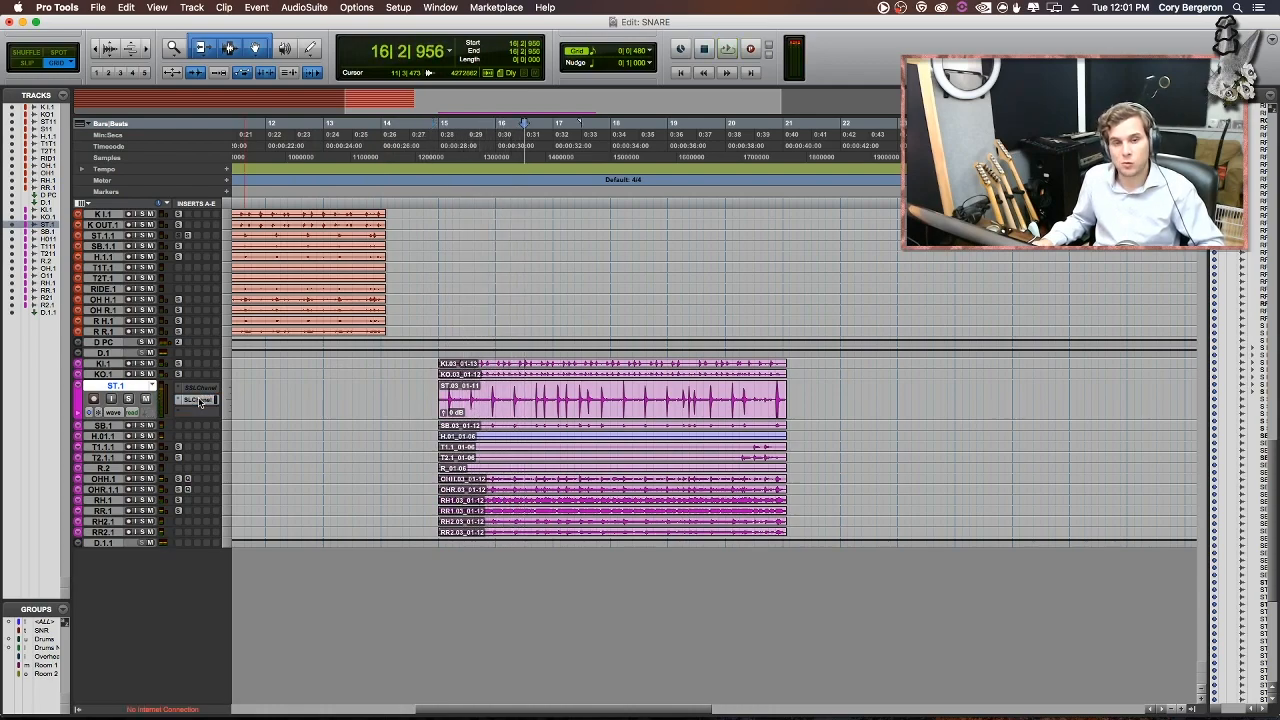
{"action": "left_click", "coordinate": [425, 393]}
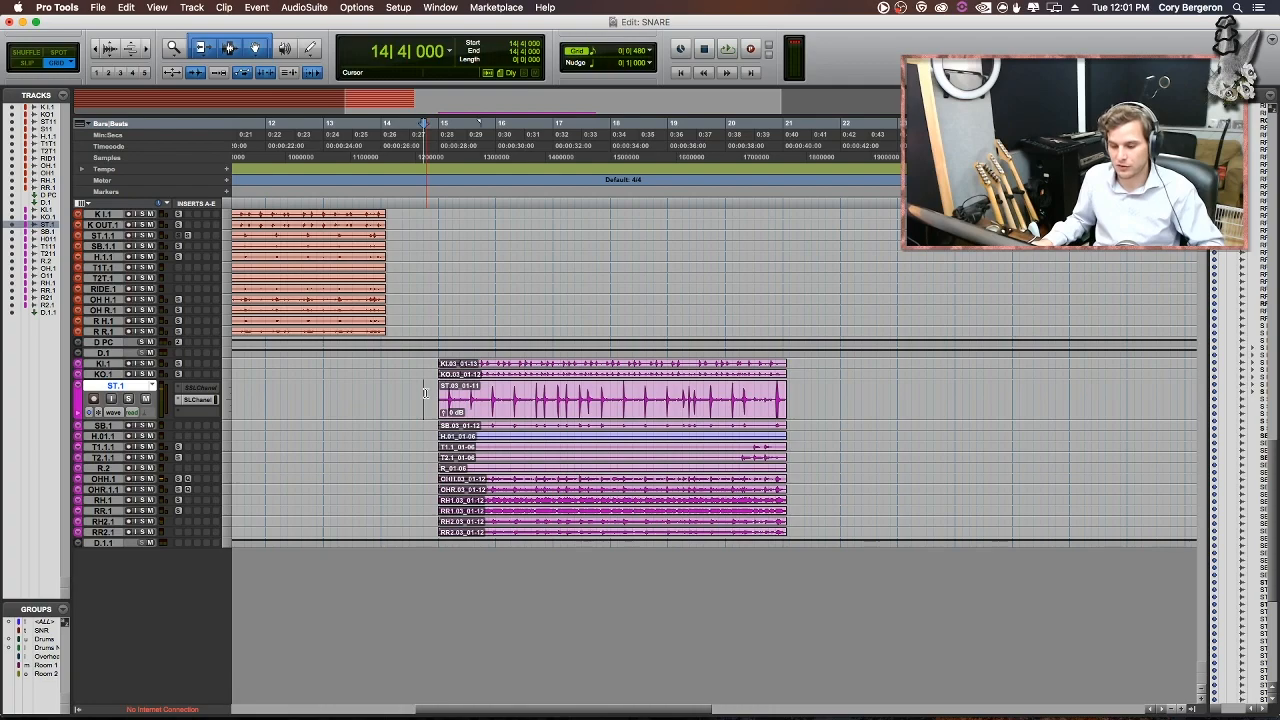
{"action": "key", "text": "space"}
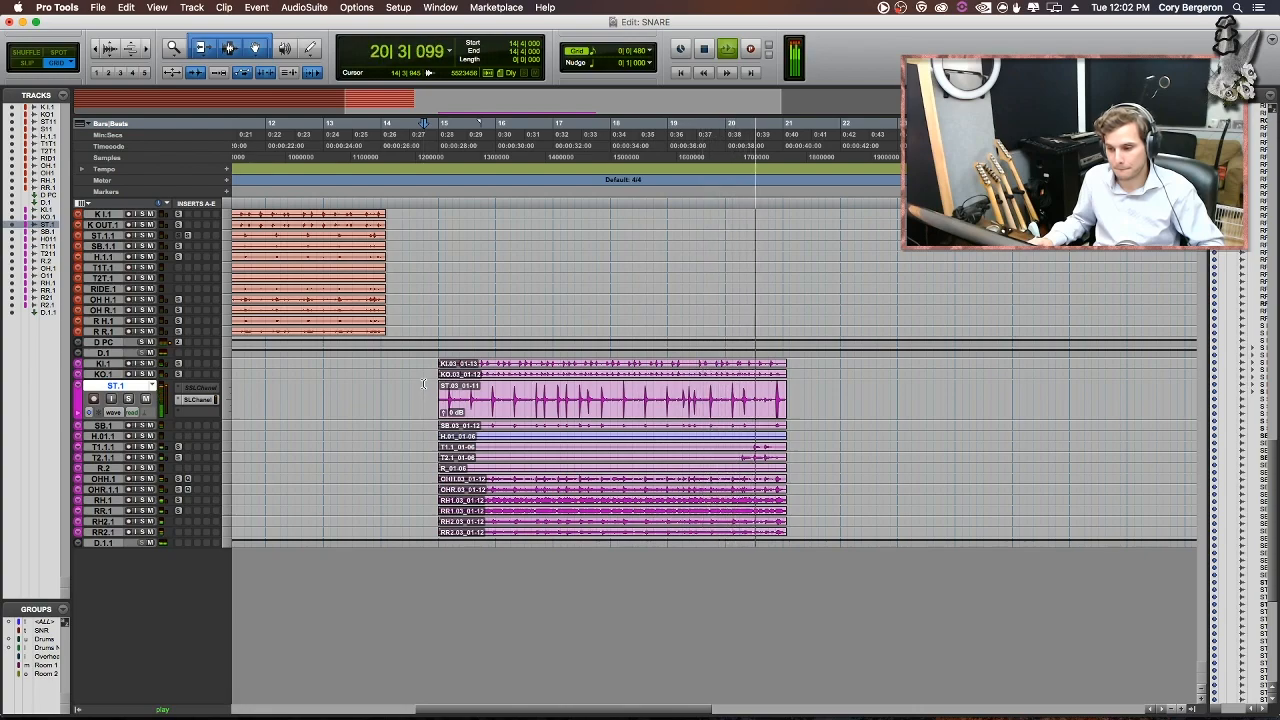
{"action": "key", "text": "space"}
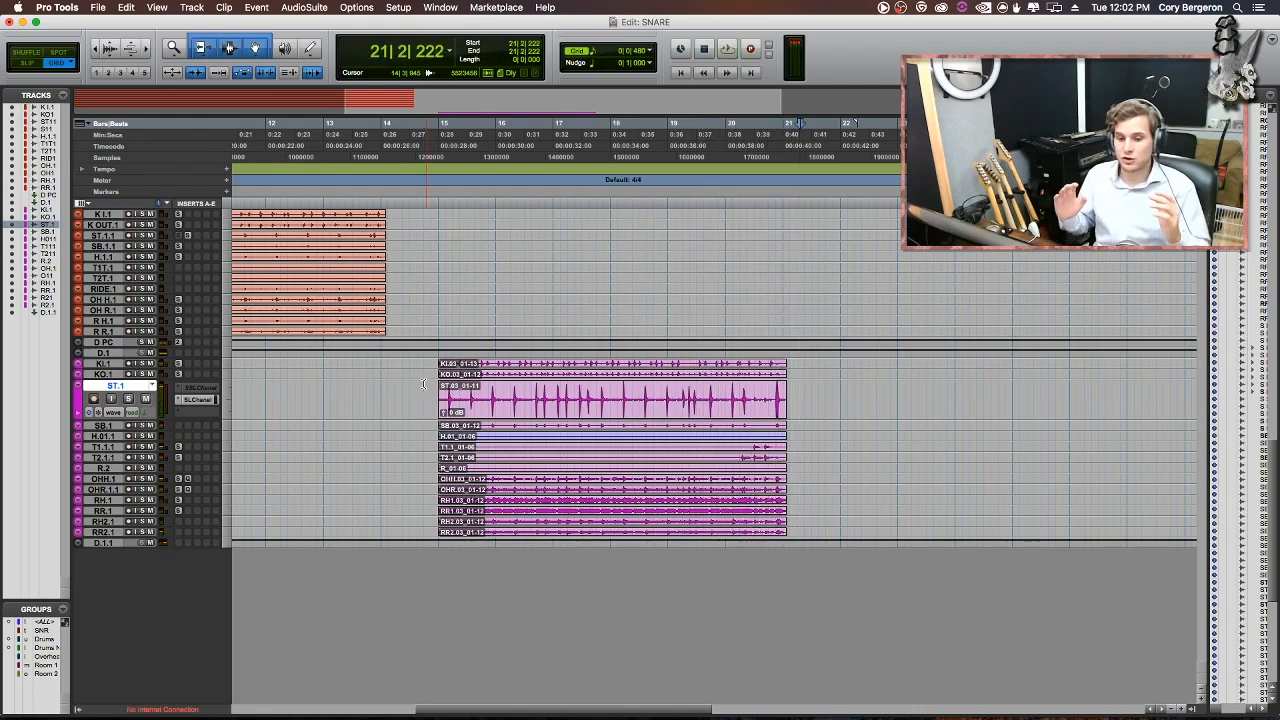